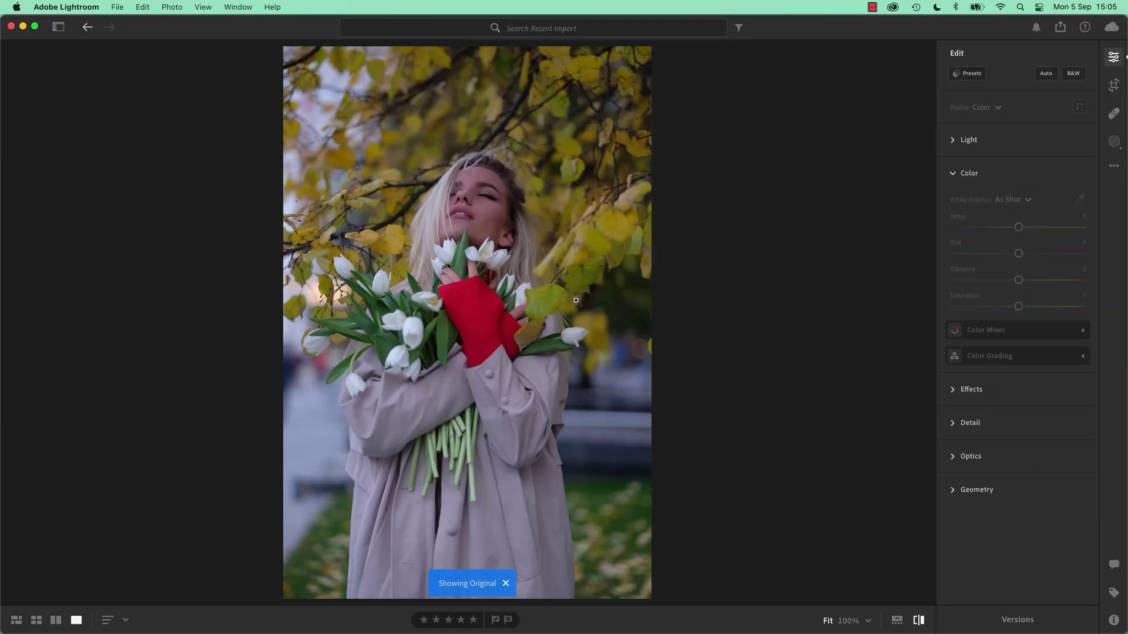
Step: Compare the tulip portrait with its original and set its white balance to Auto
{"action": "key", "text": "backslash"}
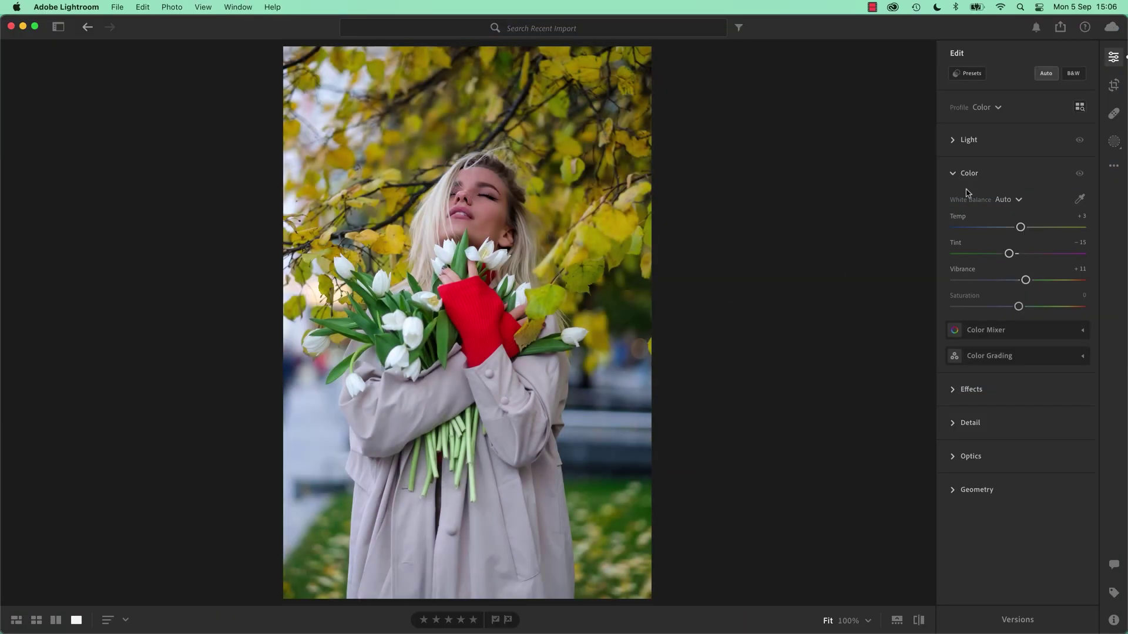
{"action": "left_click", "coordinate": [1009, 203]}
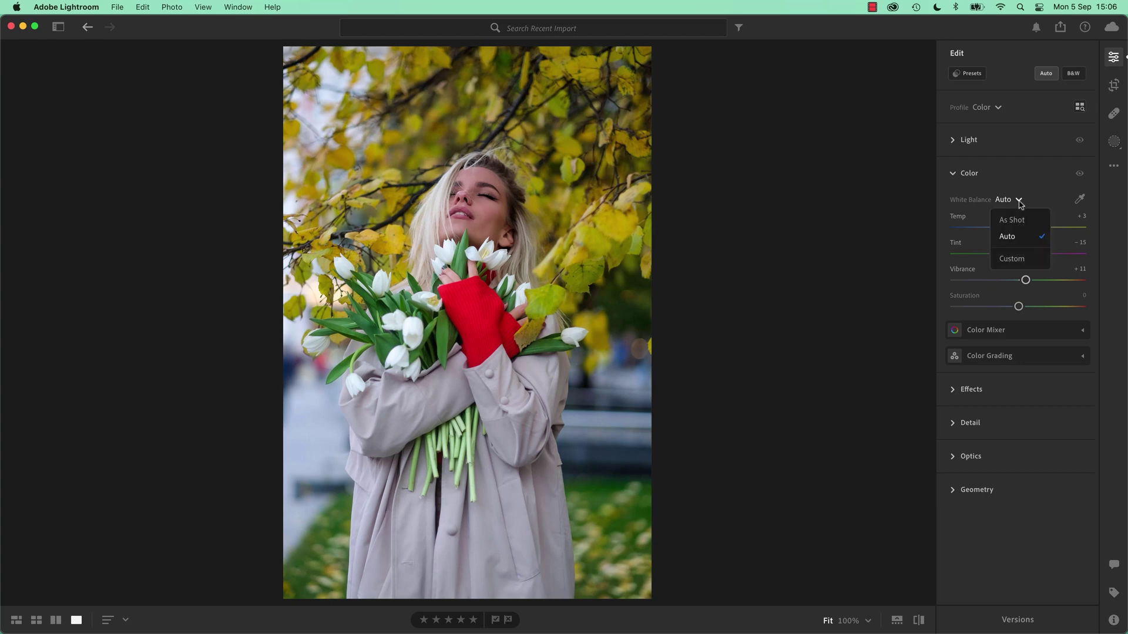
{"action": "left_click", "coordinate": [1007, 239]}
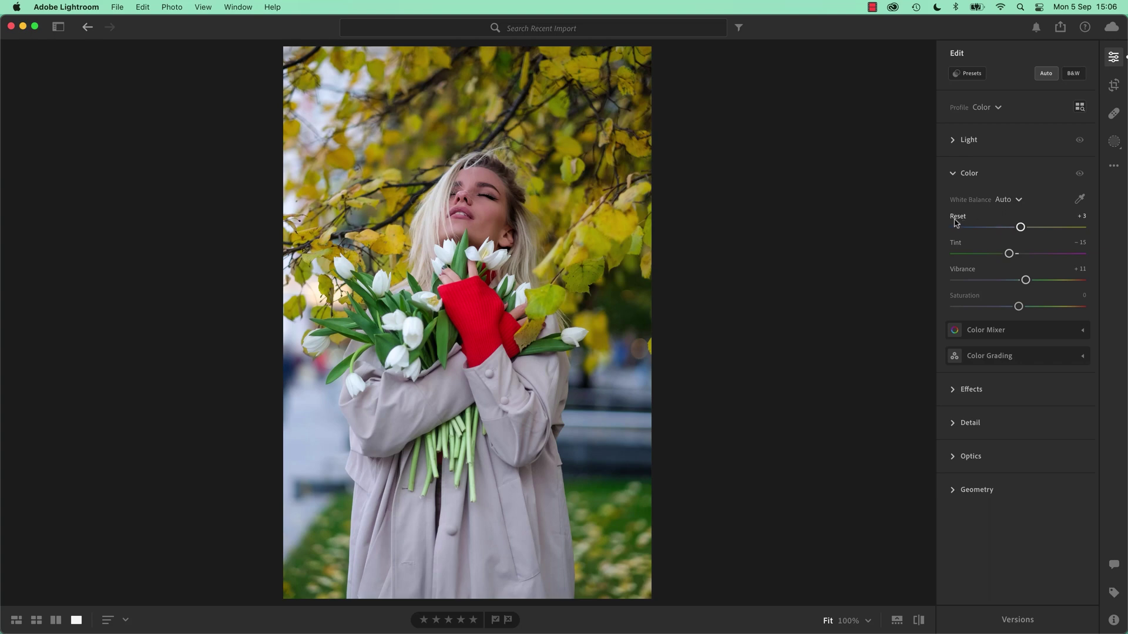
{"action": "left_click", "coordinate": [1018, 200]}
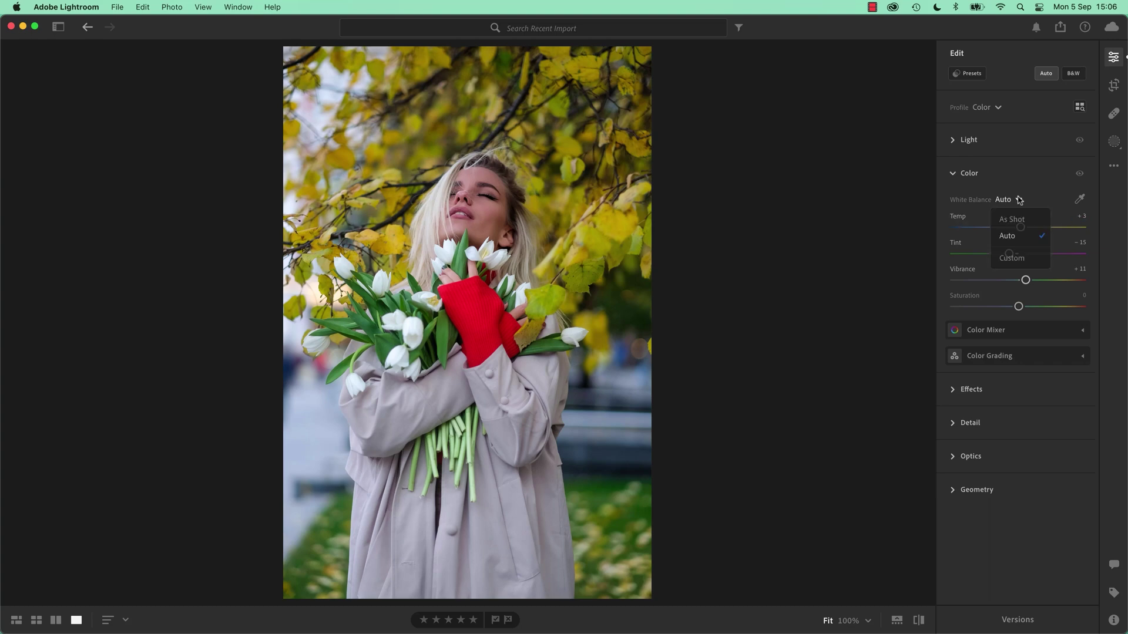
{"action": "left_click", "coordinate": [1020, 238]}
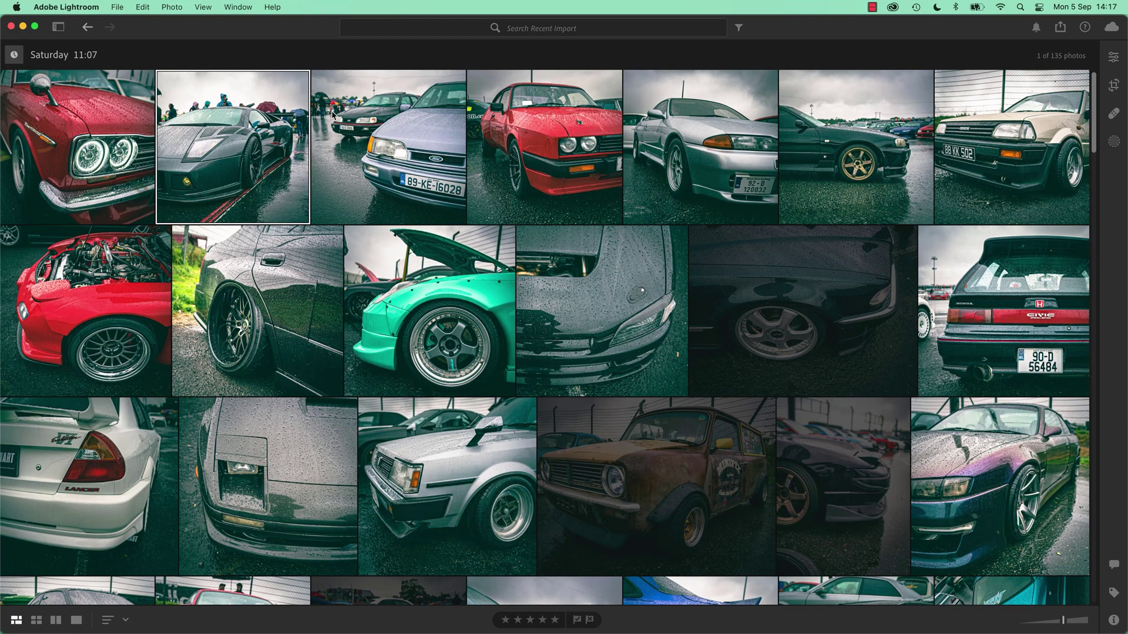
{"action": "left_click", "coordinate": [113, 144]}
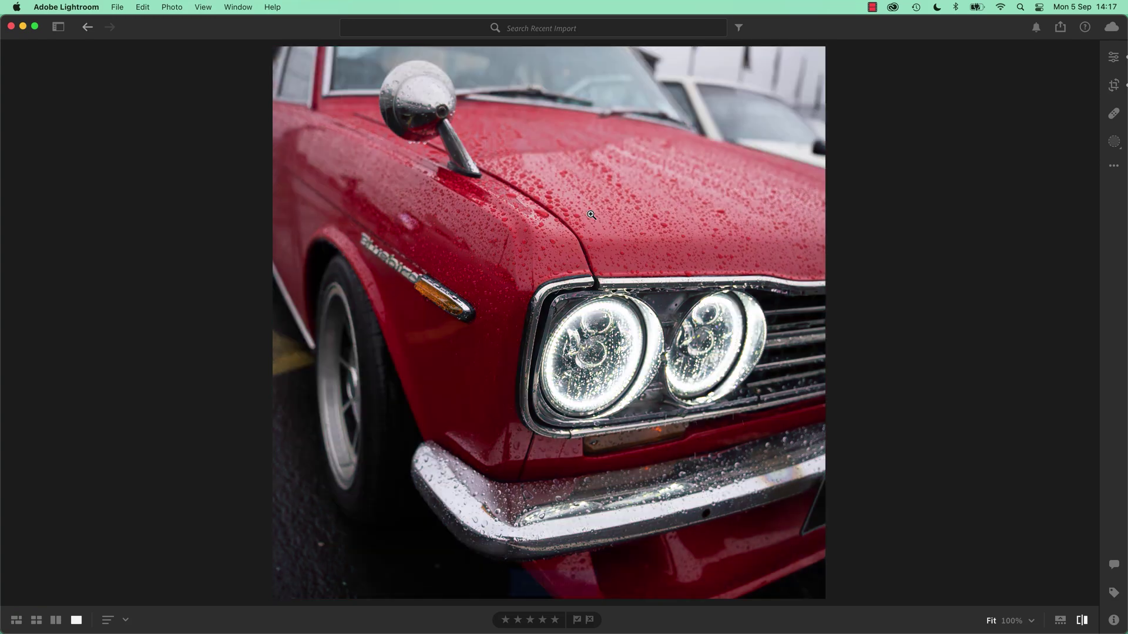
{"action": "key", "text": "backslash"}
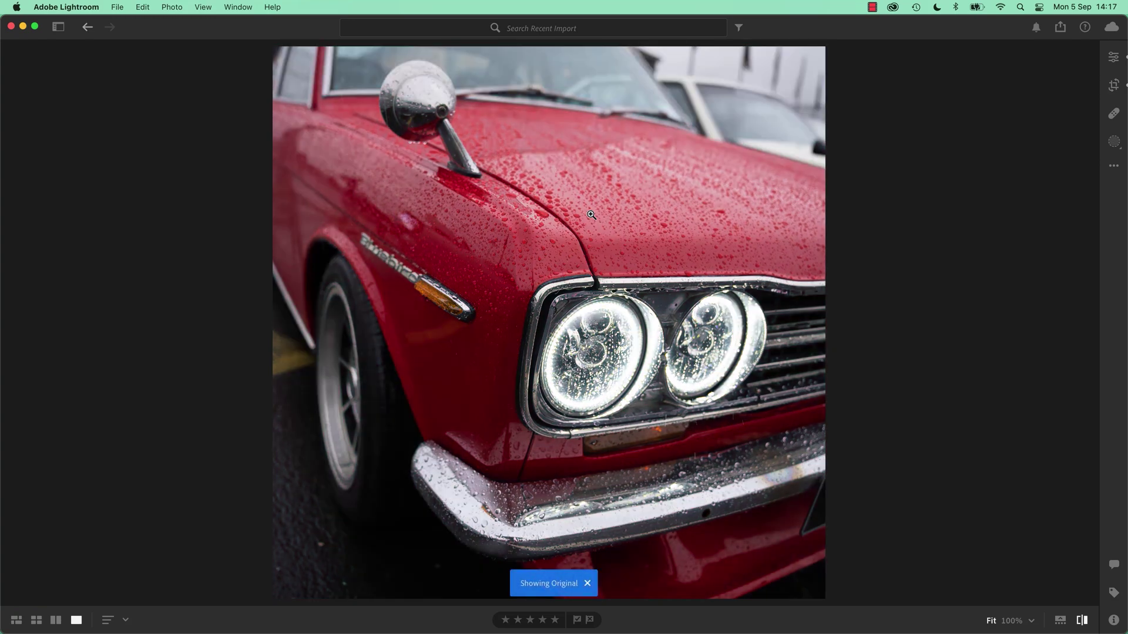
{"action": "key", "text": "backslash"}
{"action": "key", "text": "Right"}
{"action": "key", "text": "backslash"}
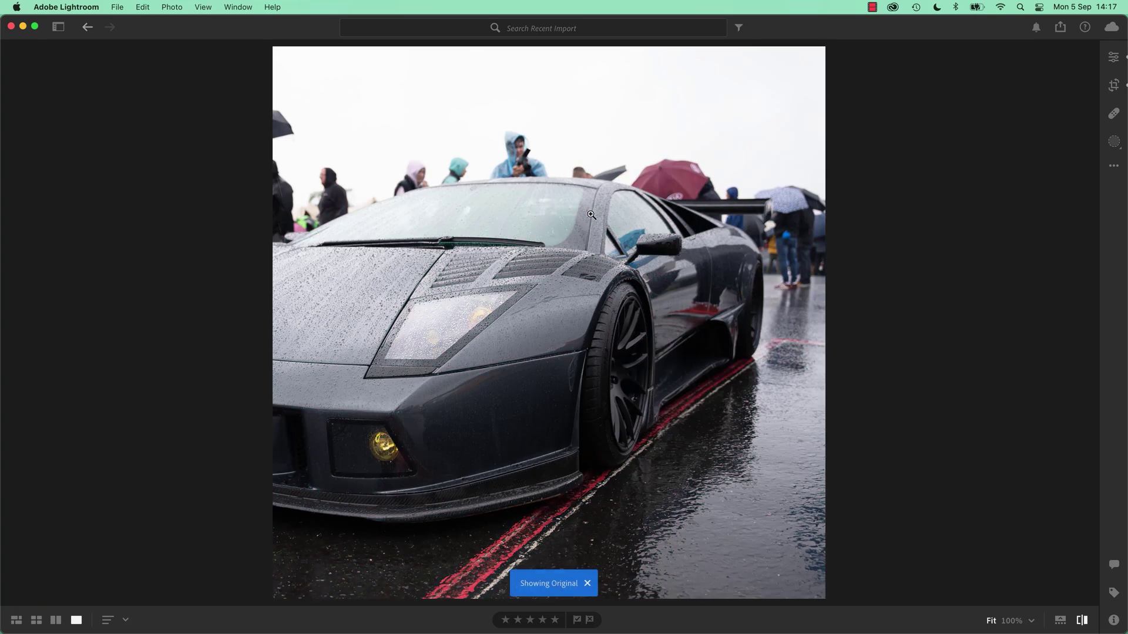
{"action": "key", "text": "backslash"}
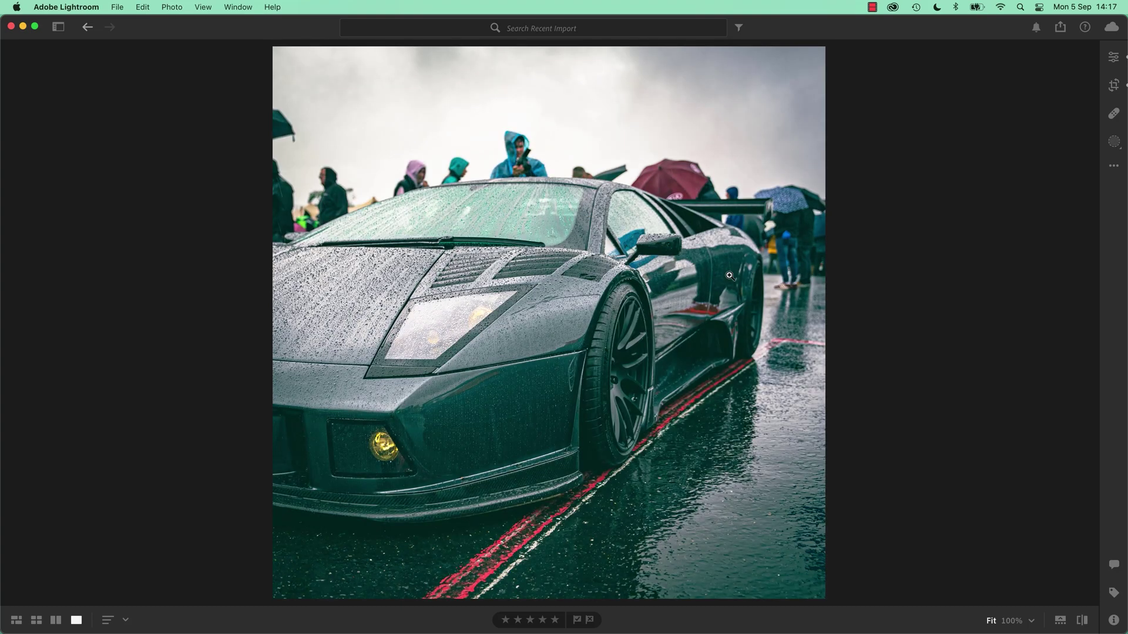
{"action": "key", "text": "g"}
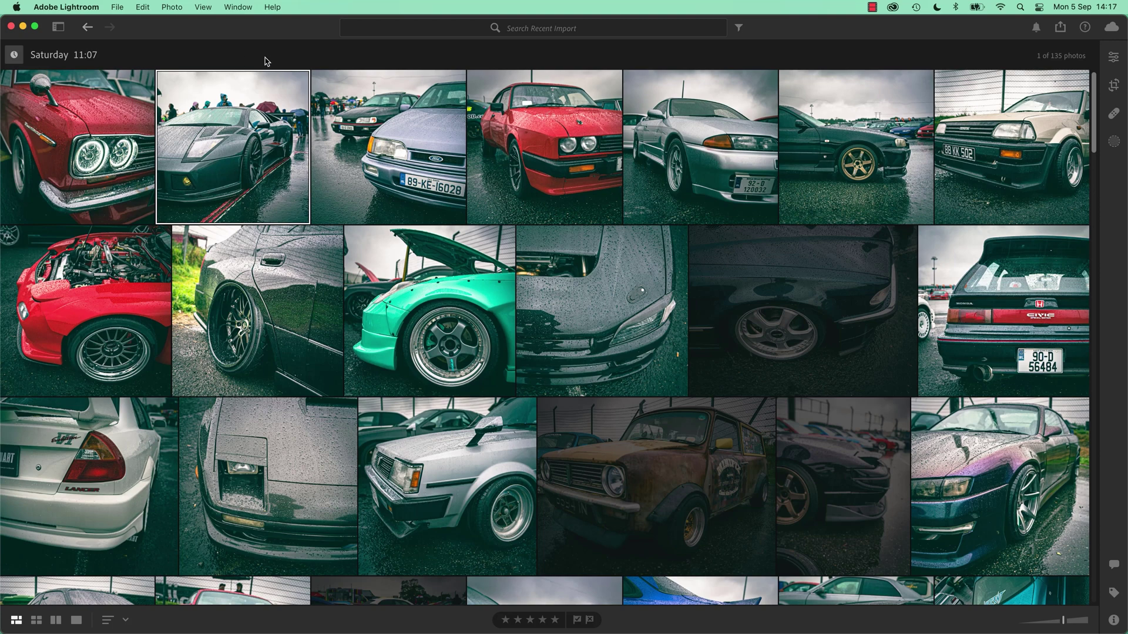
Step: Start adding photos from the computer and browse up to the Exercise Files folder
{"action": "key", "text": "p"}
{"action": "left_click", "coordinate": [41, 54]}
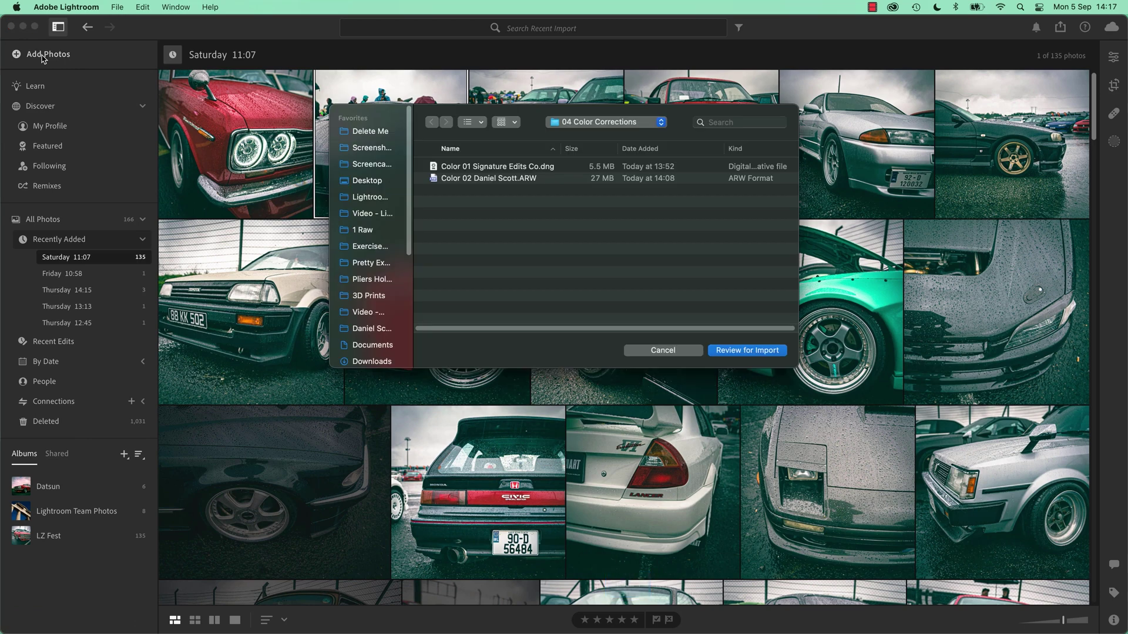
{"action": "left_click", "coordinate": [577, 124]}
{"action": "left_click", "coordinate": [580, 141]}
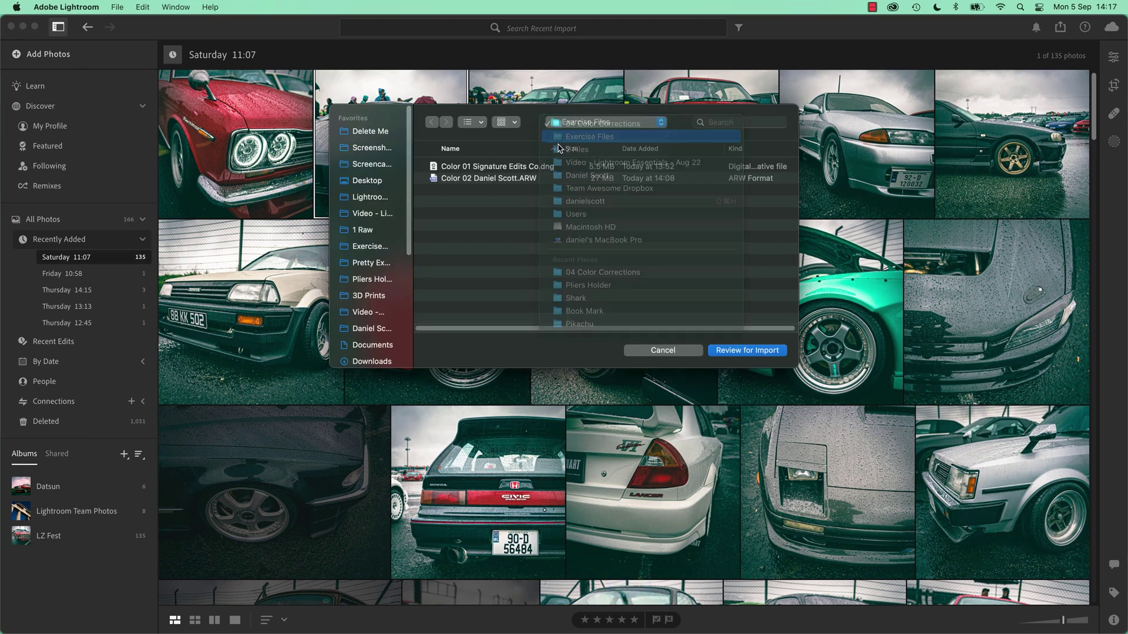
Step: Open 04 Color Corrections, select both images, and pick the tulip portrait
{"action": "left_click", "coordinate": [458, 203]}
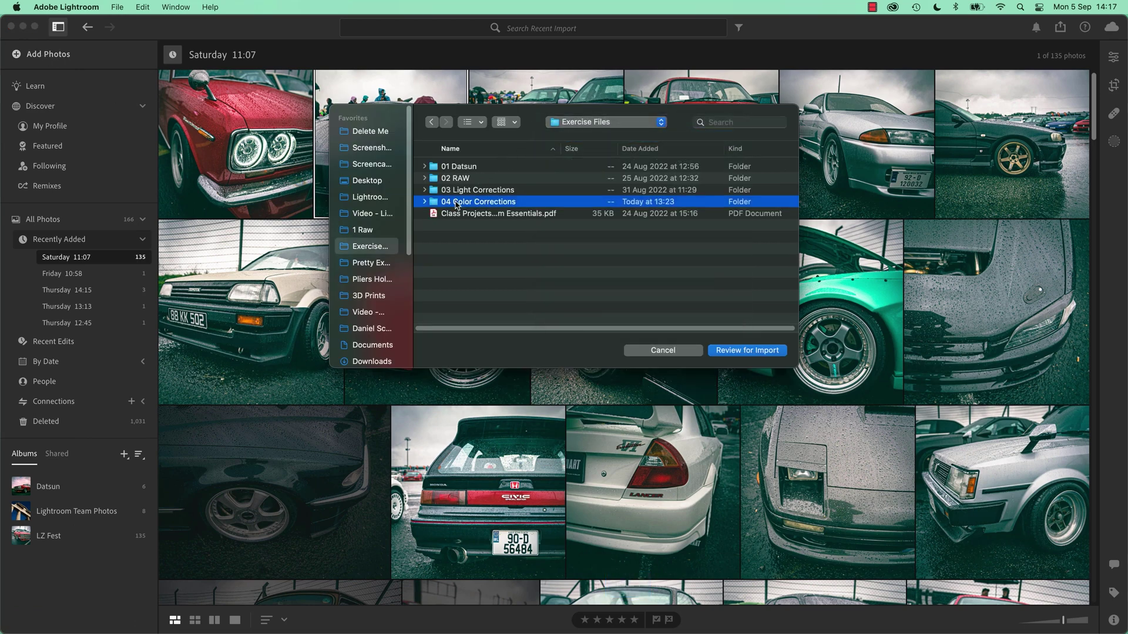
{"action": "double_click", "coordinate": [502, 202]}
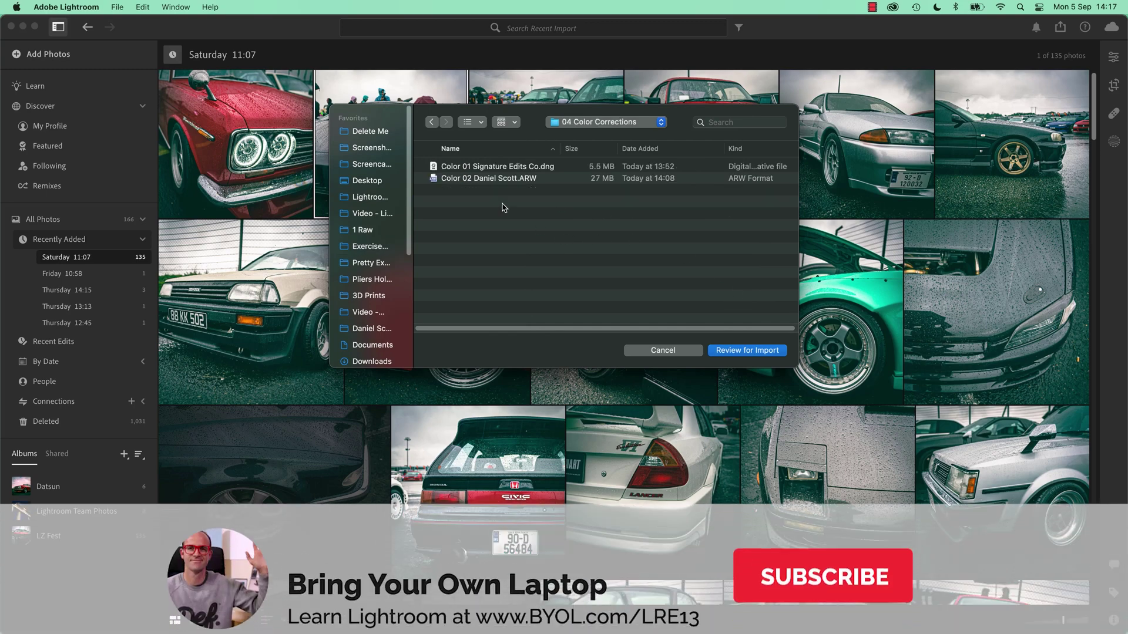
{"action": "key", "text": "super+a"}
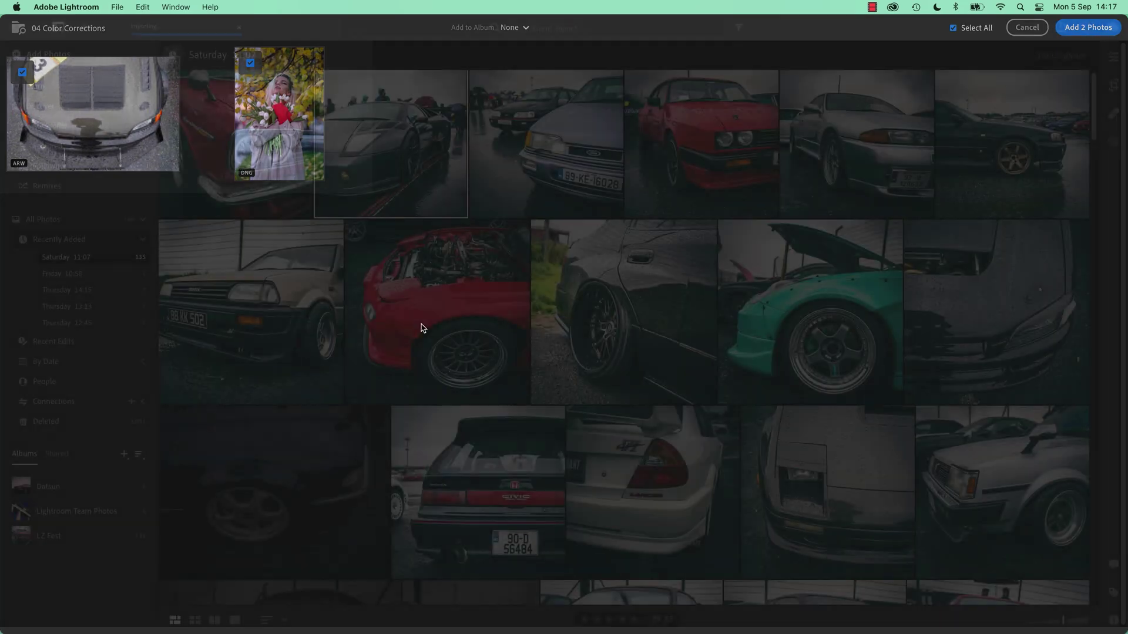
{"action": "left_click", "coordinate": [421, 165]}
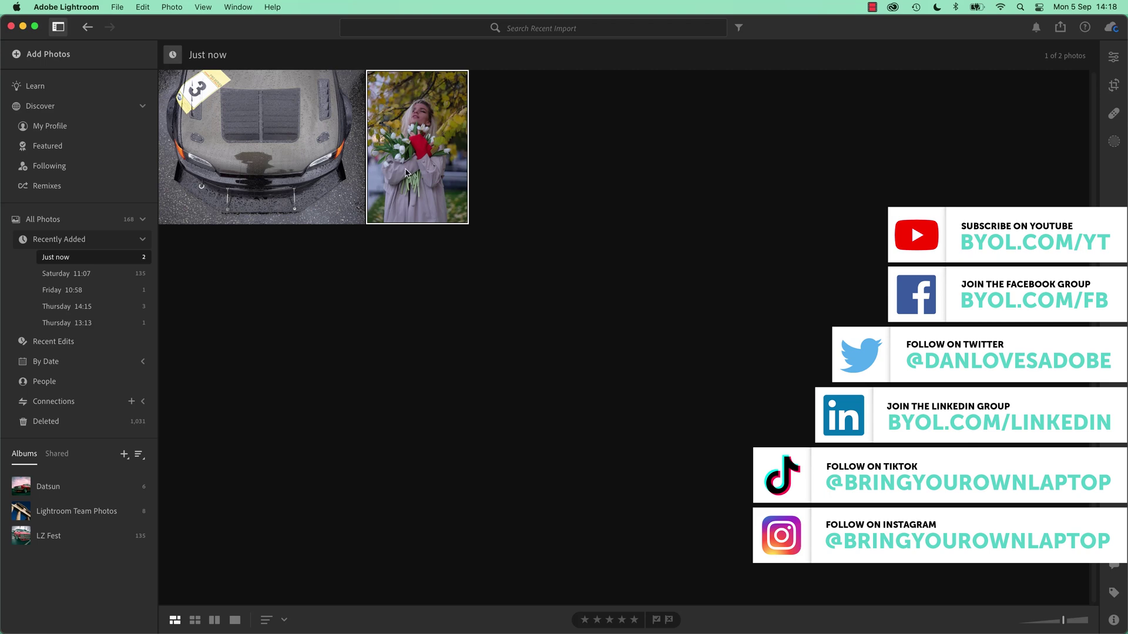
Step: Open the tulip portrait in the Edit panel and apply Auto white balance (Temp +3, Tint −15)
{"action": "double_click", "coordinate": [416, 139]}
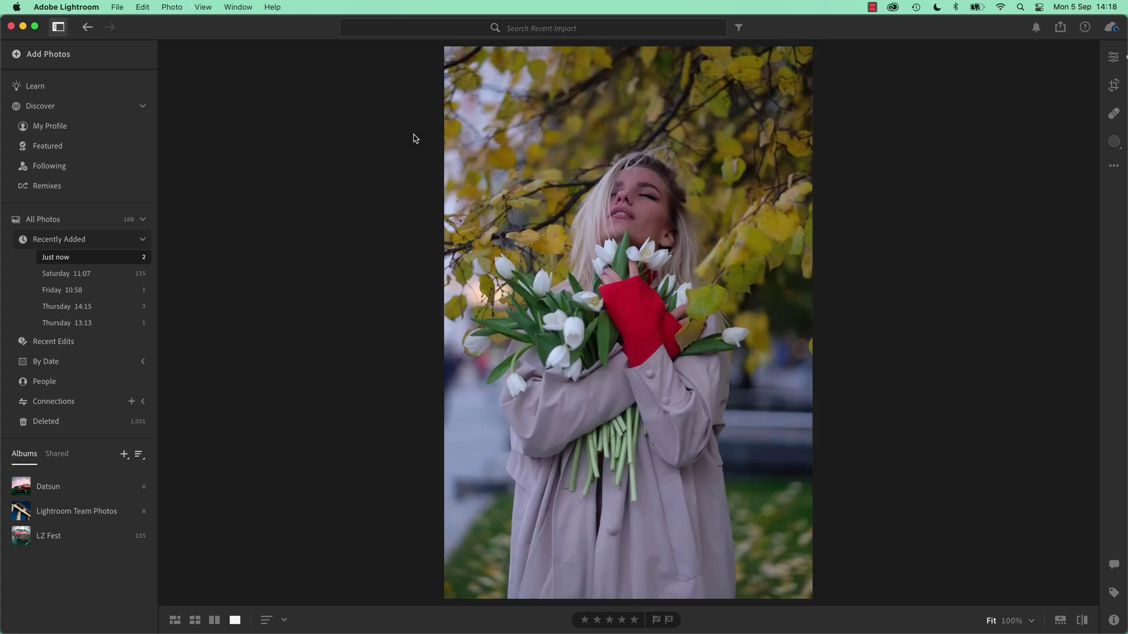
{"action": "left_click", "coordinate": [1114, 60]}
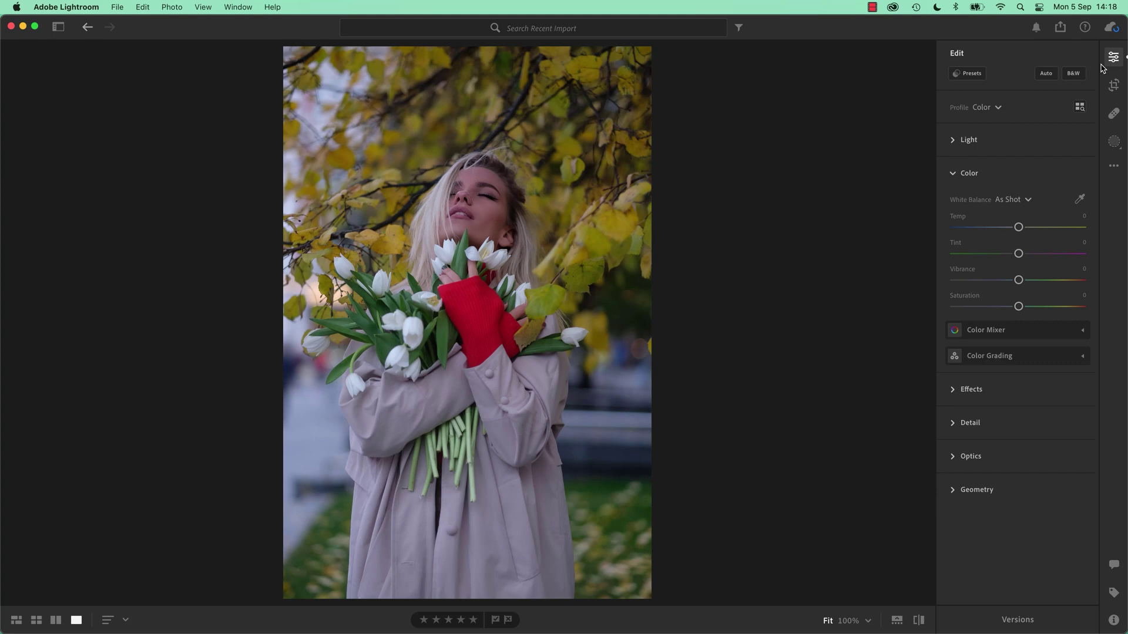
{"action": "left_click", "coordinate": [956, 173]}
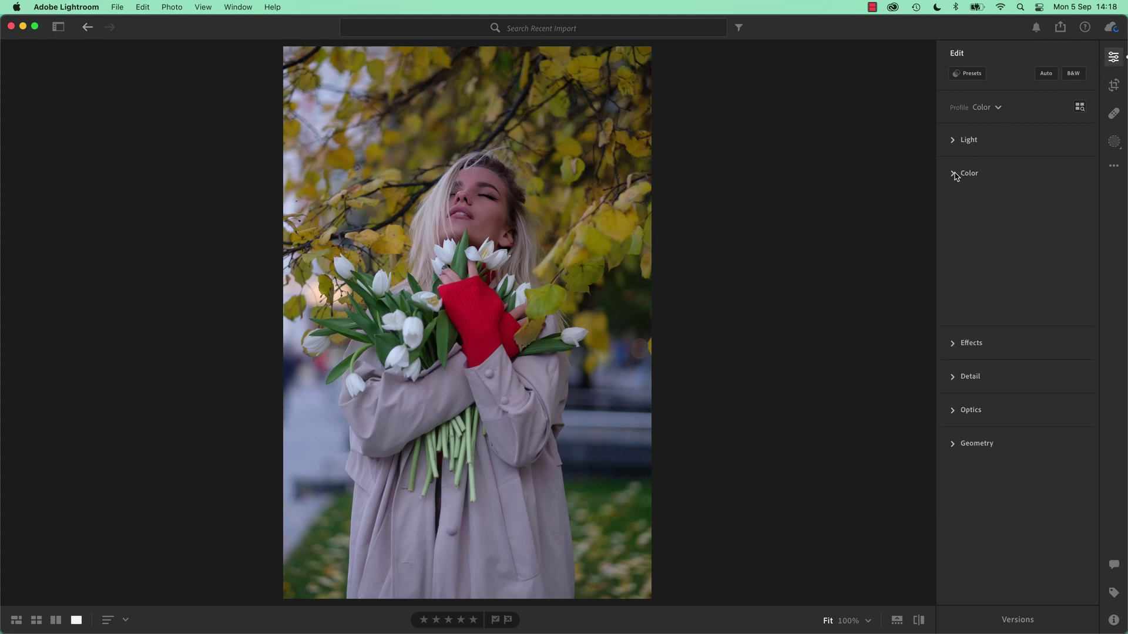
{"action": "left_click", "coordinate": [953, 141]}
{"action": "left_click", "coordinate": [954, 141]}
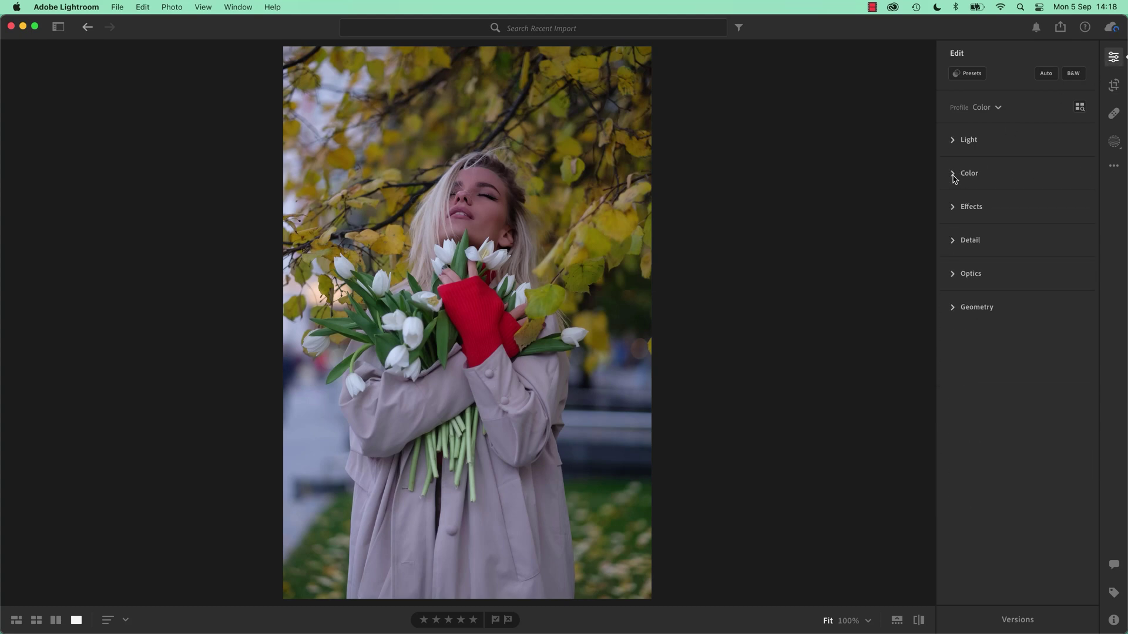
{"action": "left_click", "coordinate": [953, 175]}
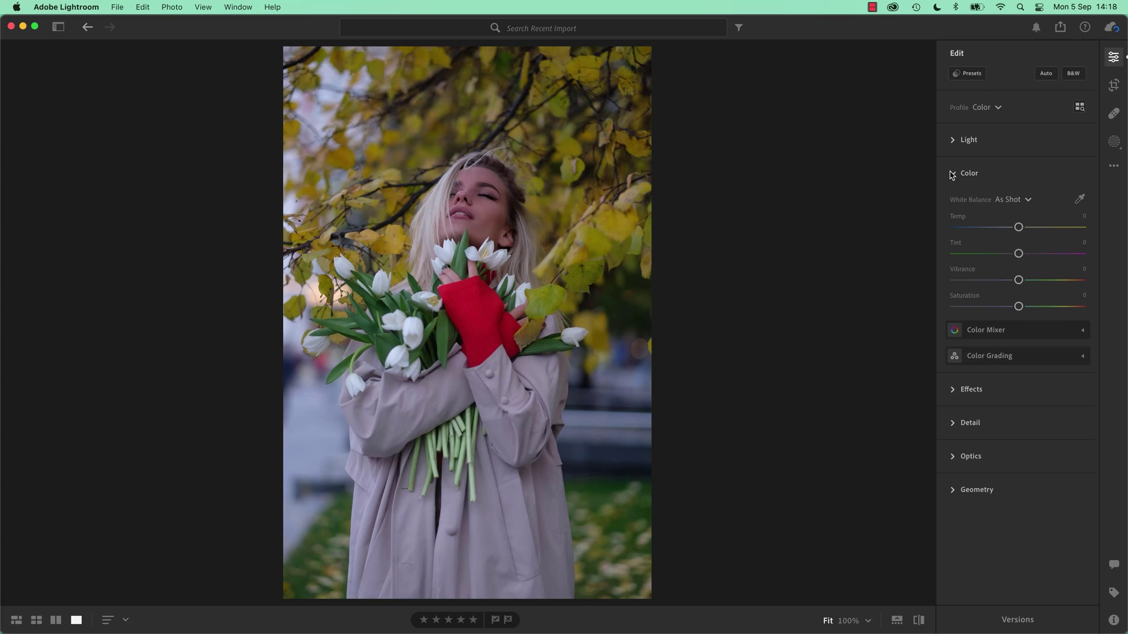
{"action": "left_click", "coordinate": [1019, 201]}
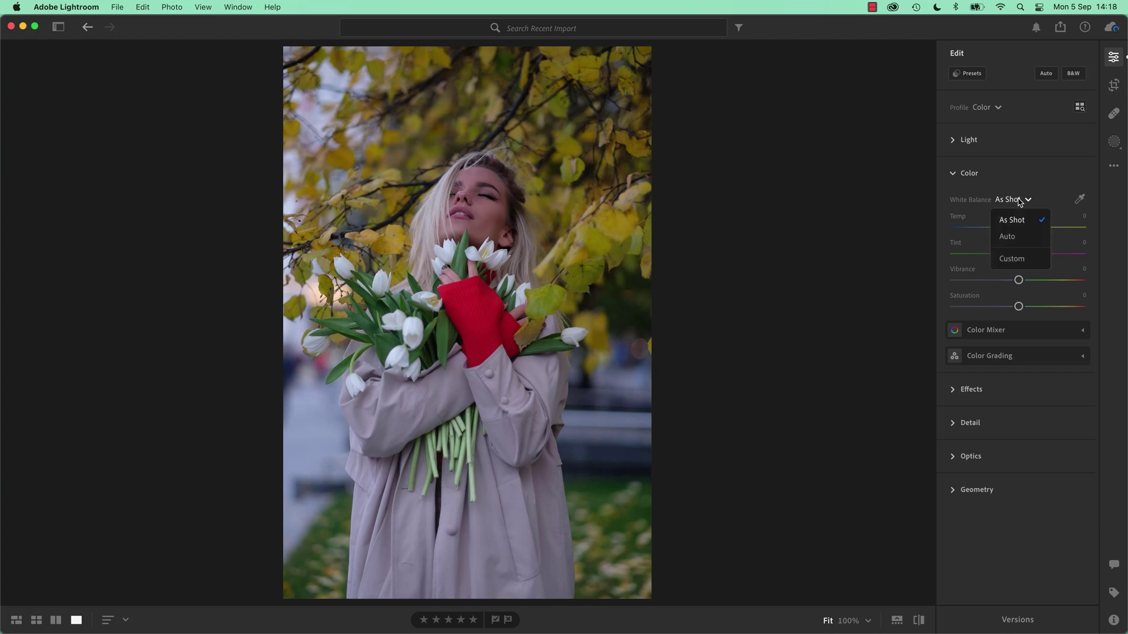
{"action": "left_click", "coordinate": [1014, 239]}
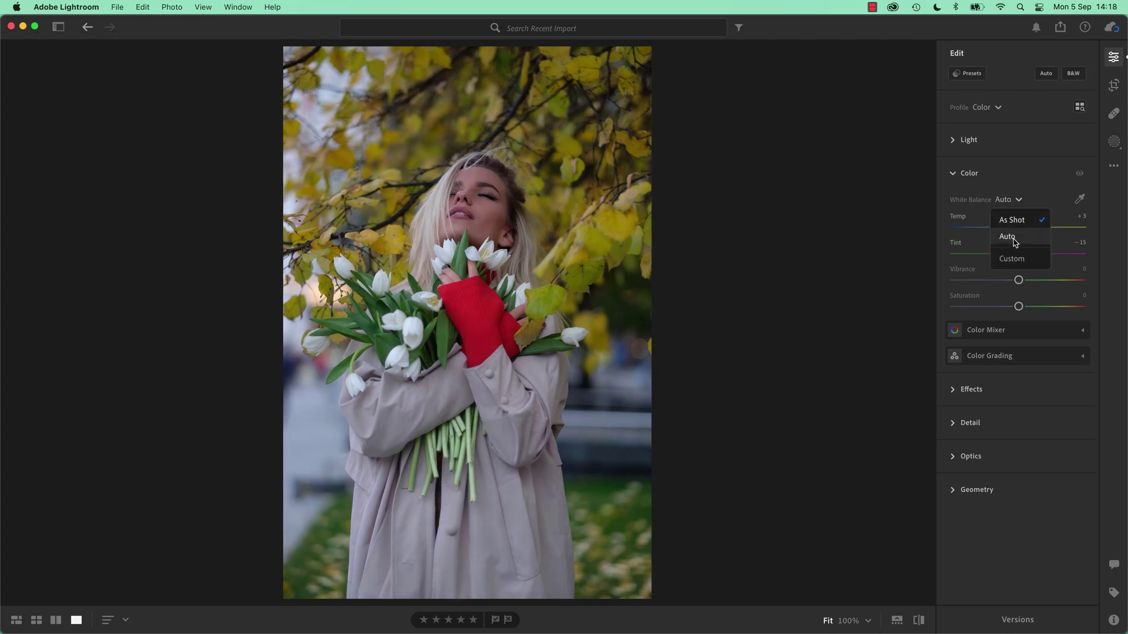
Step: Toggle the Color adjustments off and on to compare the portrait before and after
{"action": "left_click", "coordinate": [1014, 240]}
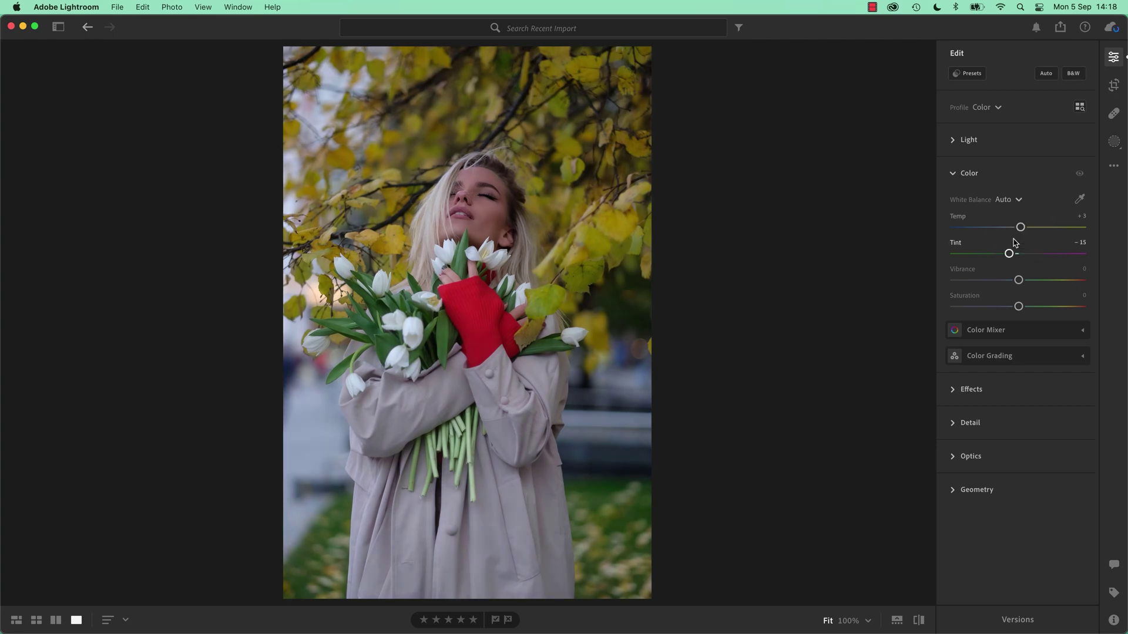
{"action": "left_click", "coordinate": [1081, 175]}
{"action": "left_click", "coordinate": [1081, 175]}
{"action": "left_click", "coordinate": [1081, 175]}
Step: Reapply Auto white balance, then raise Temp to +11 for a custom warmer balance
{"action": "left_click", "coordinate": [1008, 200]}
{"action": "left_click", "coordinate": [1008, 237]}
{"action": "left_click_drag", "start_coordinate": [1021, 229], "coordinate": [1006, 254]}
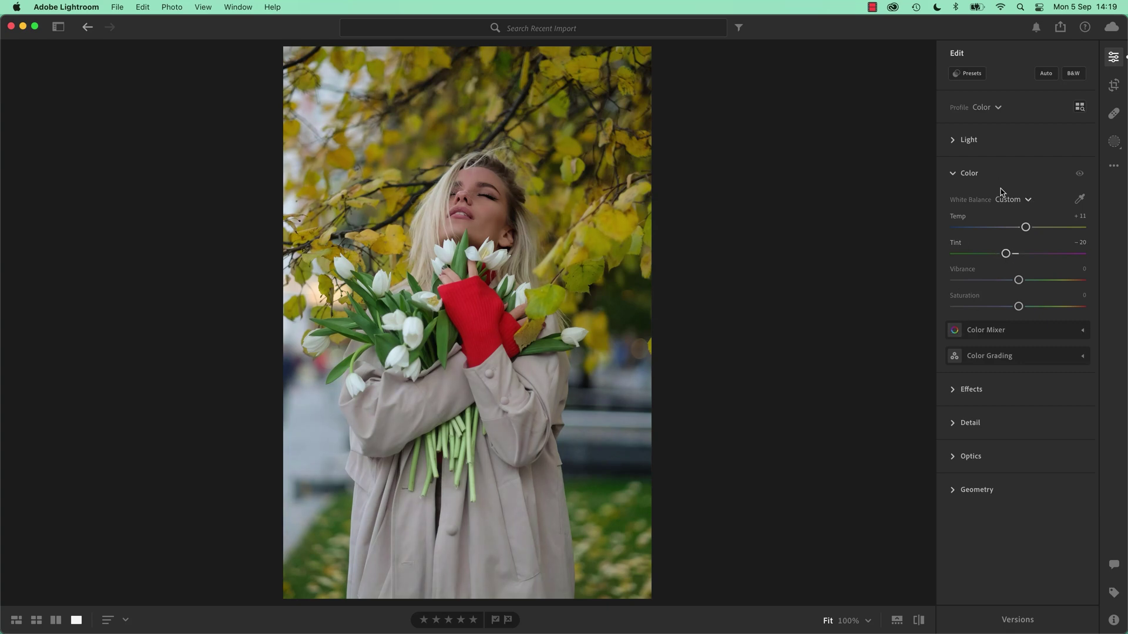
Step: Switch the portrait's white balance from Custom back to Auto, restoring Temp +3 and Tint −15
{"action": "left_click", "coordinate": [1029, 201]}
{"action": "left_click", "coordinate": [1009, 238]}
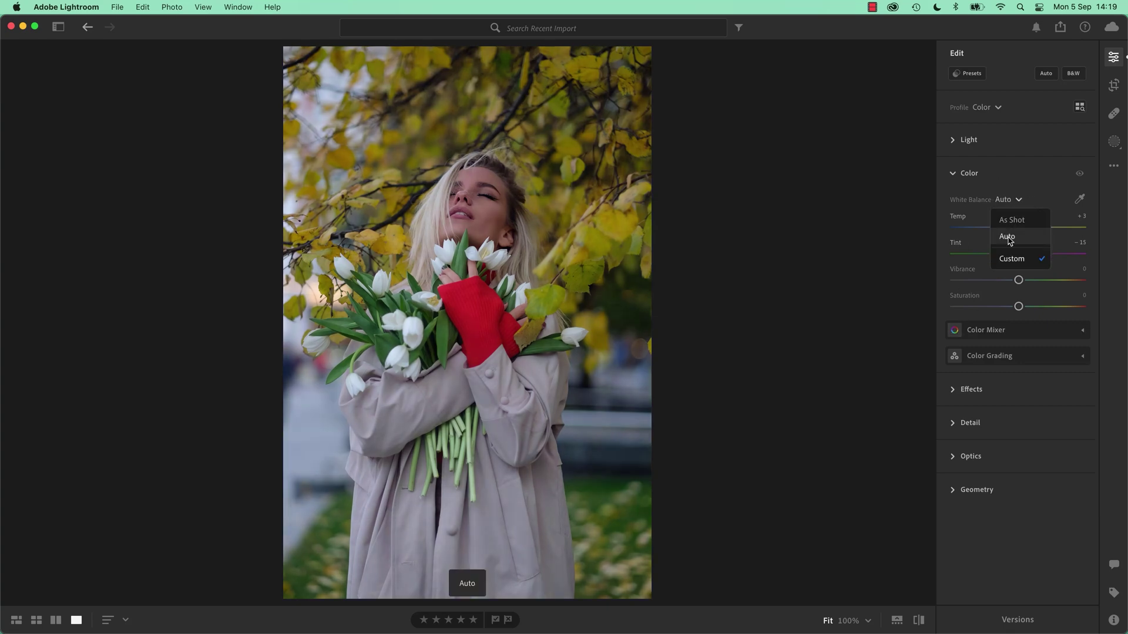
{"action": "left_click", "coordinate": [893, 288]}
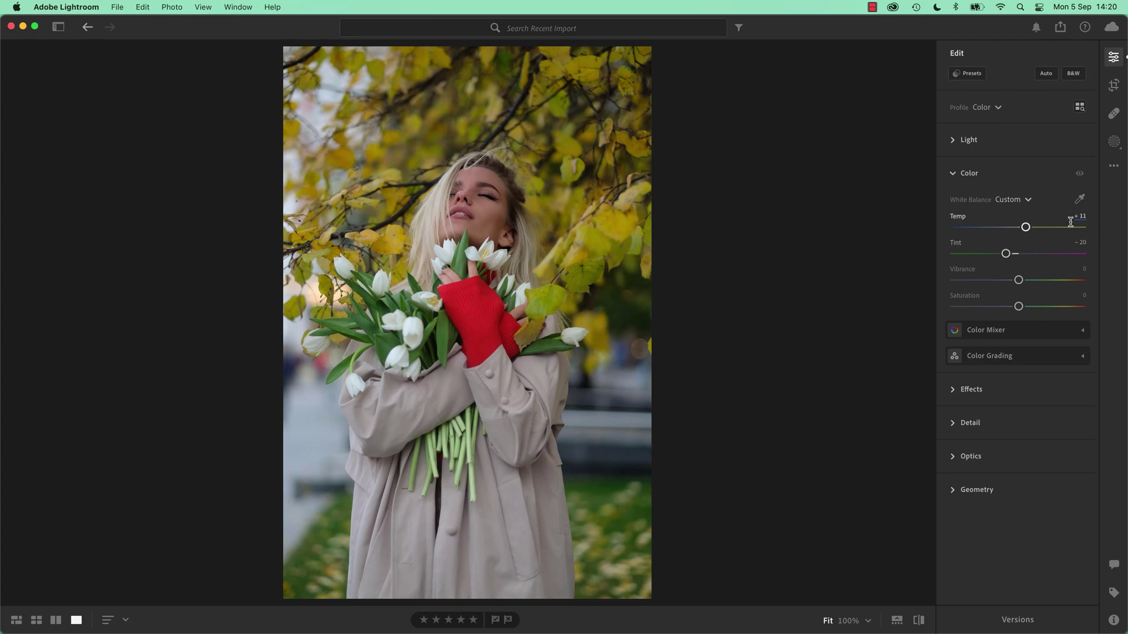
{"action": "left_click", "coordinate": [1028, 201]}
{"action": "left_click", "coordinate": [1009, 236]}
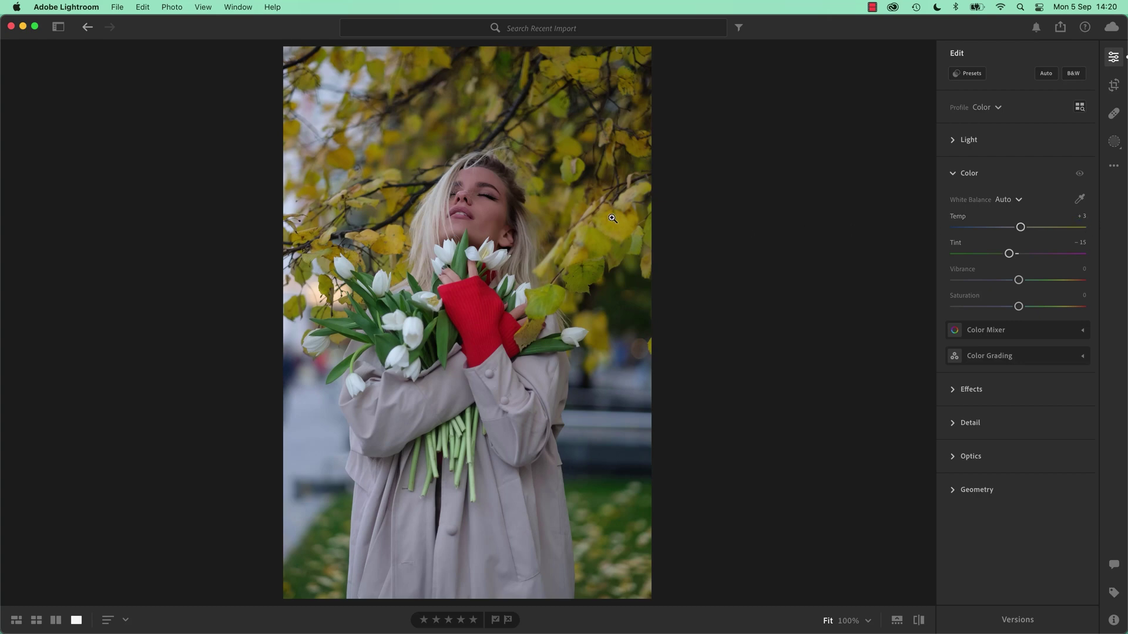
Step: Open the car photo from the grid and flip between it and the tulip portrait
{"action": "key", "text": "Right"}
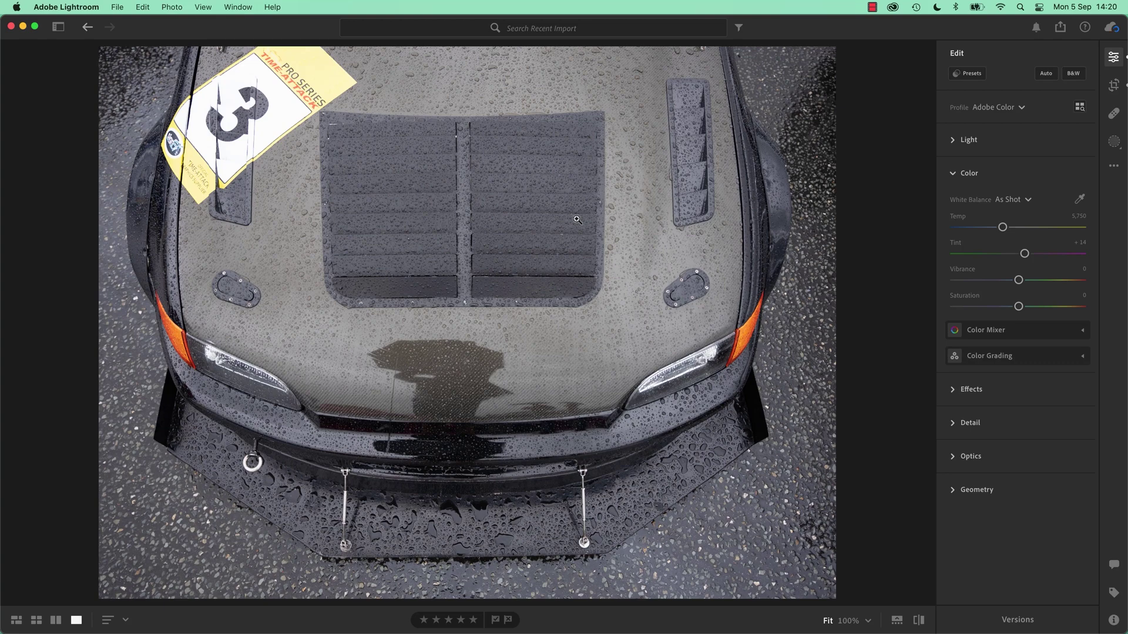
{"action": "key", "text": "g"}
{"action": "double_click", "coordinate": [109, 137]}
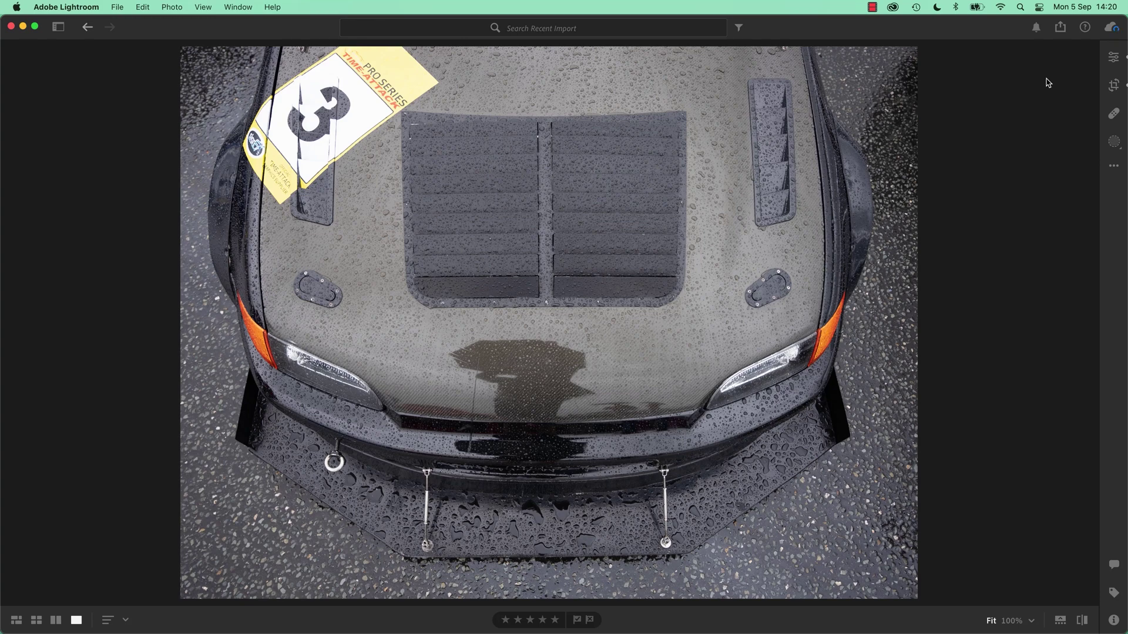
{"action": "key", "text": "Right"}
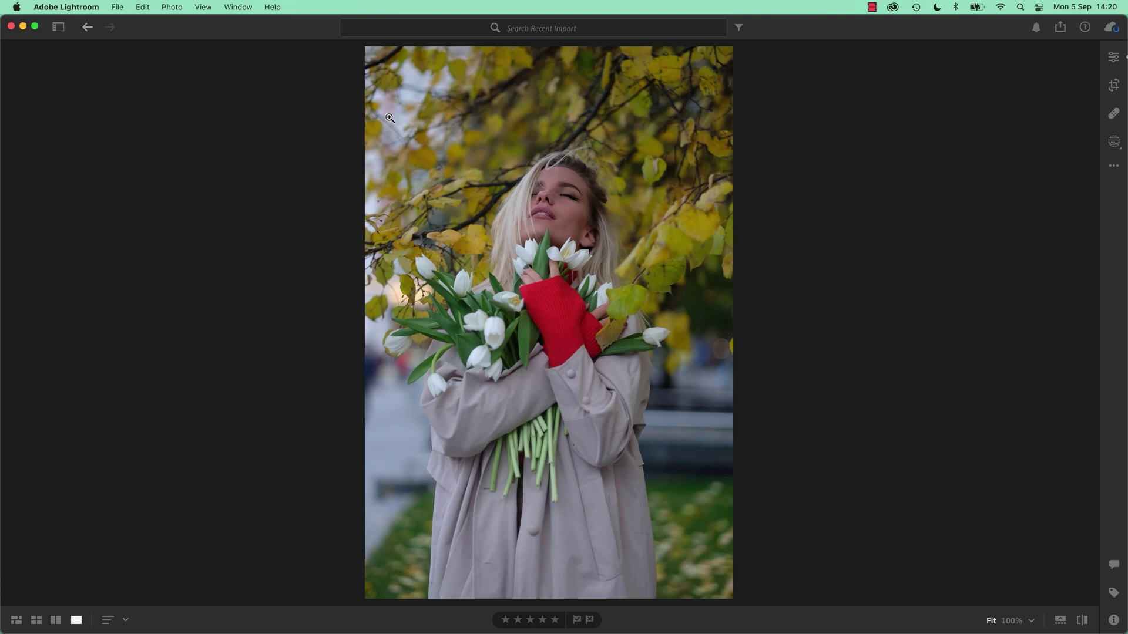
{"action": "key", "text": "Left"}
{"action": "key", "text": "Right"}
{"action": "key", "text": "Right"}
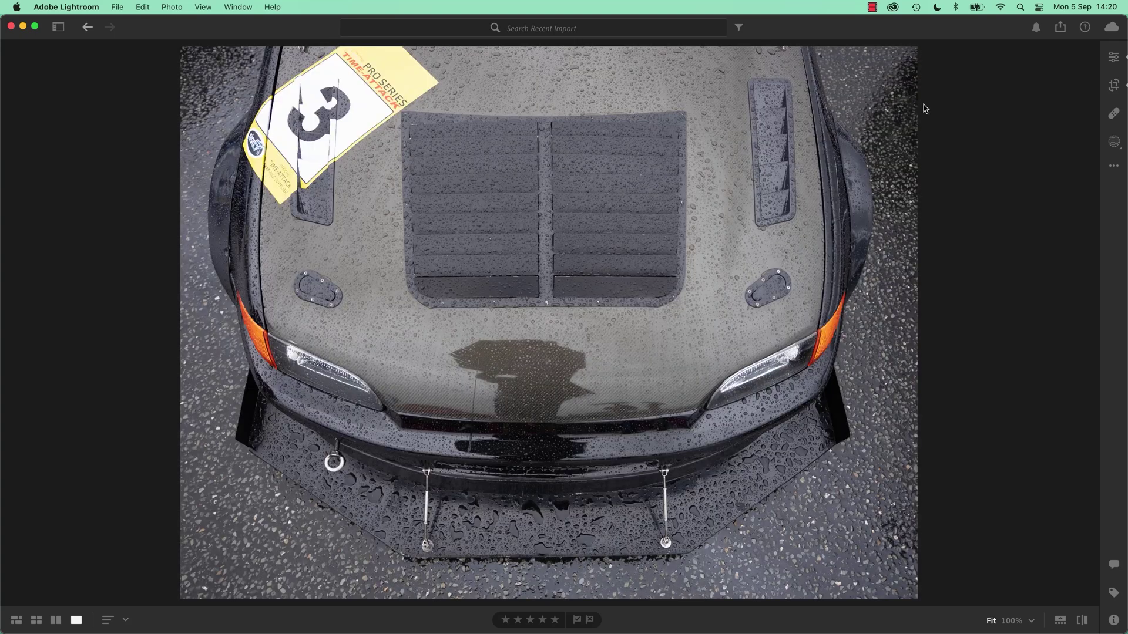
Step: Show the car's edit controls (As Shot, Temp 5,750, Tint +14) and compare with the portrait
{"action": "left_click", "coordinate": [1114, 64]}
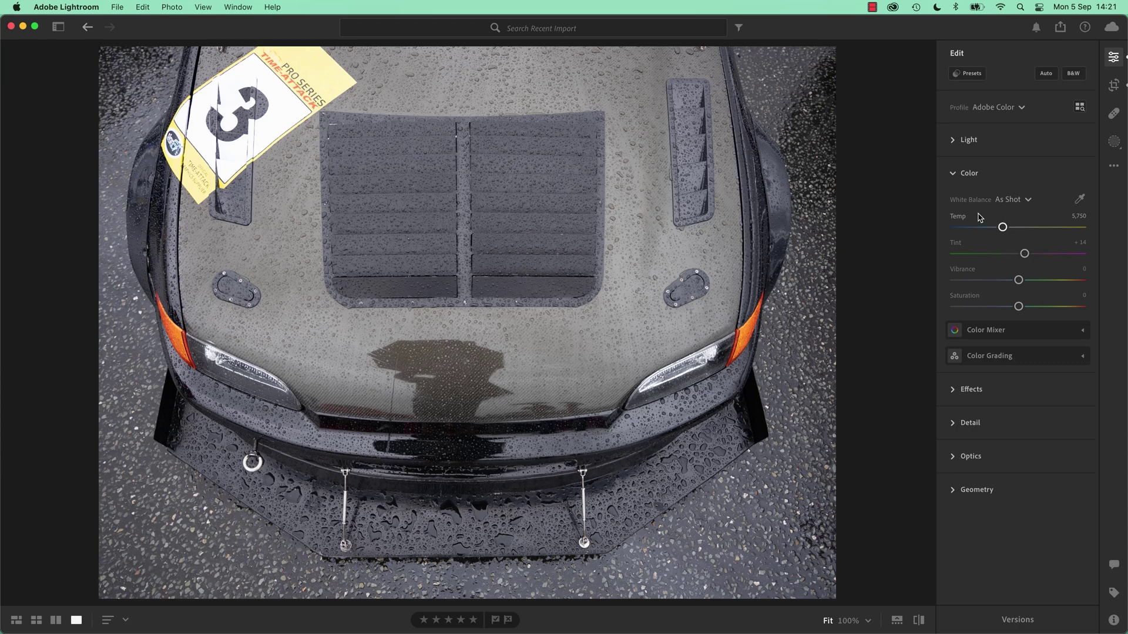
{"action": "key", "text": "Right"}
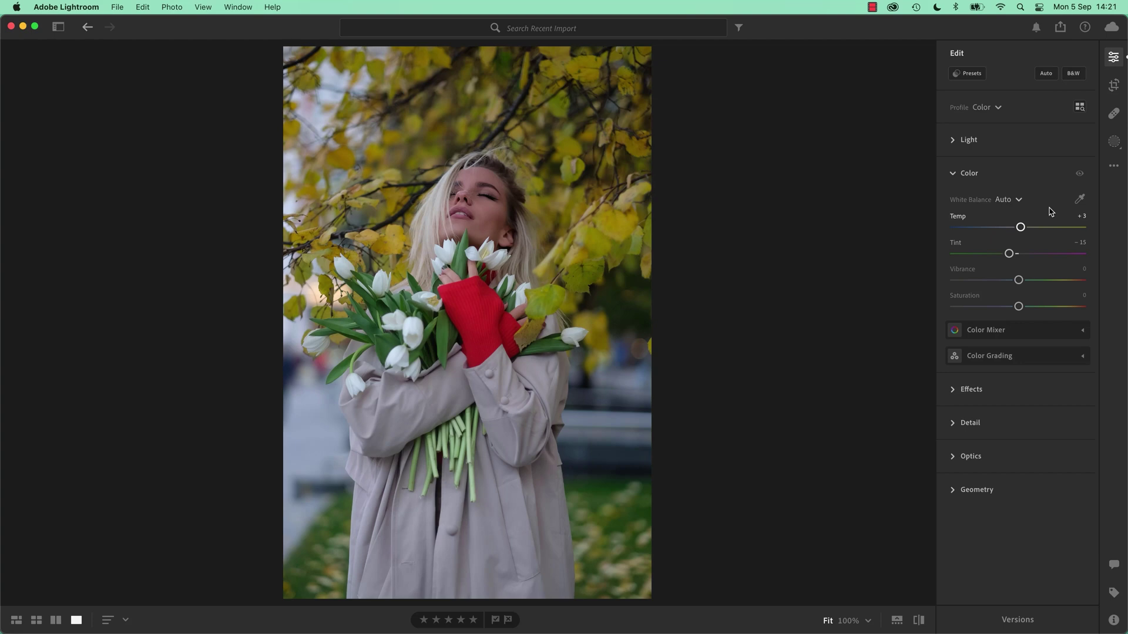
{"action": "key", "text": "Left"}
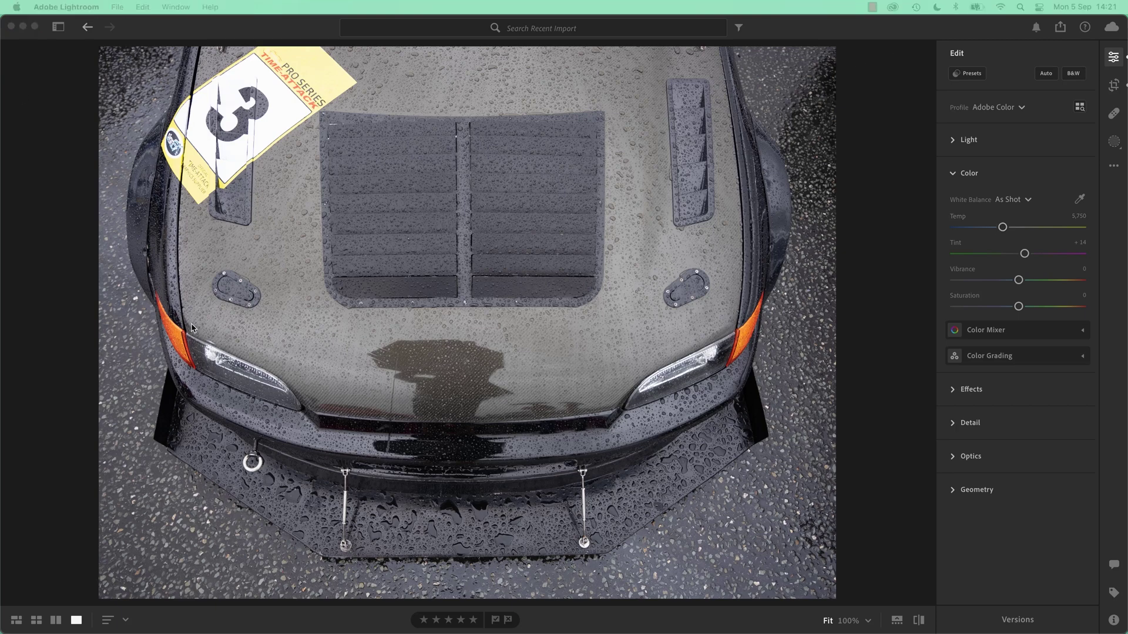
Step: Set the car photo's white balance to Auto, raising Temp to 6,100
{"action": "left_click", "coordinate": [1012, 199]}
{"action": "left_click", "coordinate": [1020, 239]}
{"action": "left_click", "coordinate": [1020, 239]}
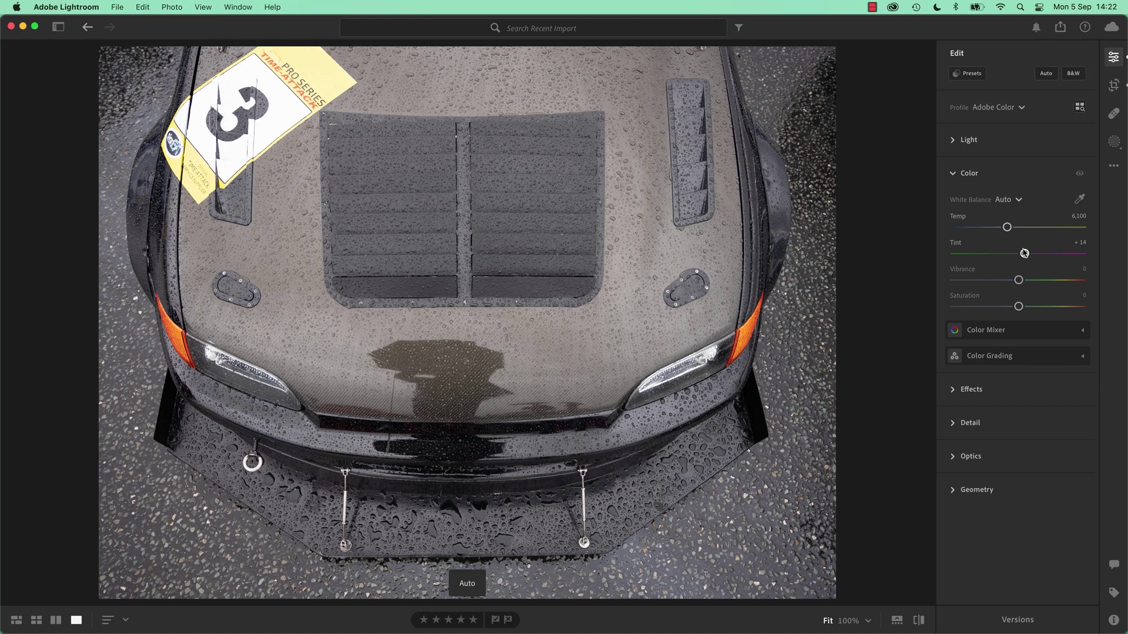
Step: Toggle the Color adjustments repeatedly to compare the car before and after
{"action": "left_click", "coordinate": [1081, 175]}
{"action": "left_click", "coordinate": [1081, 176]}
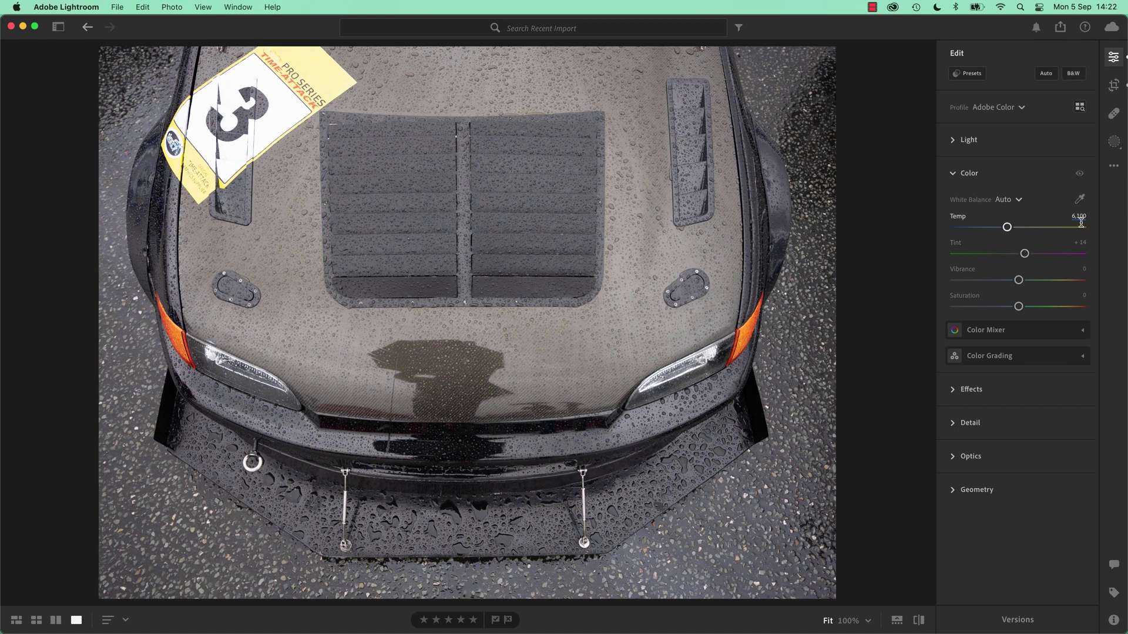
{"action": "left_click", "coordinate": [1081, 175]}
{"action": "left_click", "coordinate": [1081, 175]}
{"action": "left_click", "coordinate": [1081, 176]}
{"action": "left_click", "coordinate": [1081, 175]}
{"action": "left_click", "coordinate": [1081, 175]}
{"action": "left_click", "coordinate": [1081, 175]}
{"action": "left_click", "coordinate": [1081, 175]}
{"action": "left_click", "coordinate": [1081, 175]}
Step: Switch to the tulip portrait and apply automatic tone settings
{"action": "key", "text": "Right"}
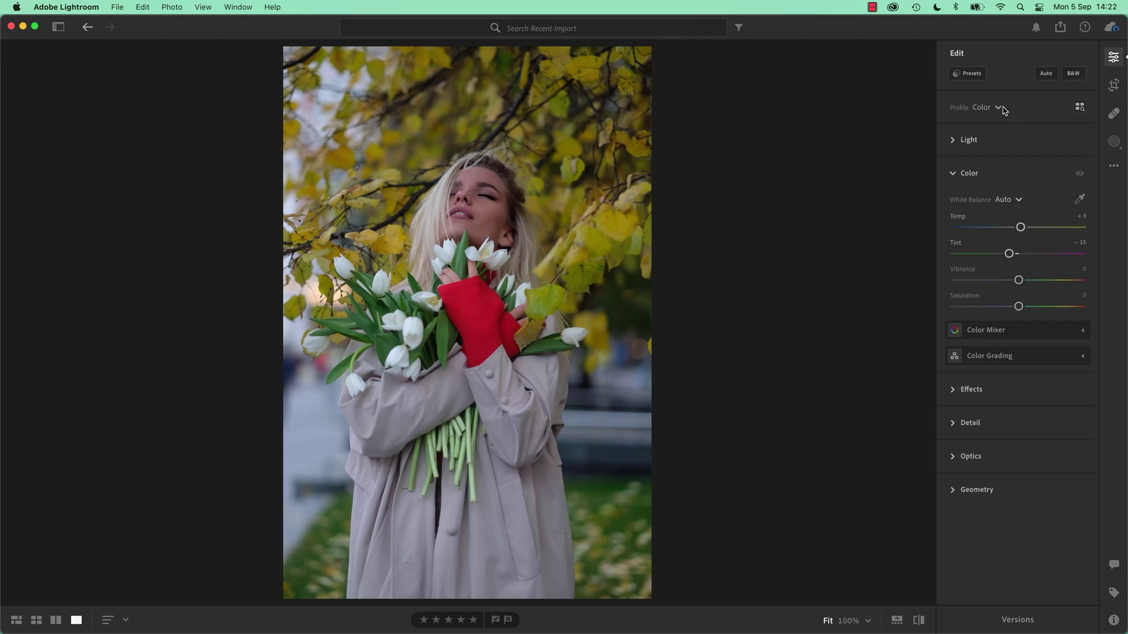
{"action": "mouse_move", "coordinate": [998, 110]}
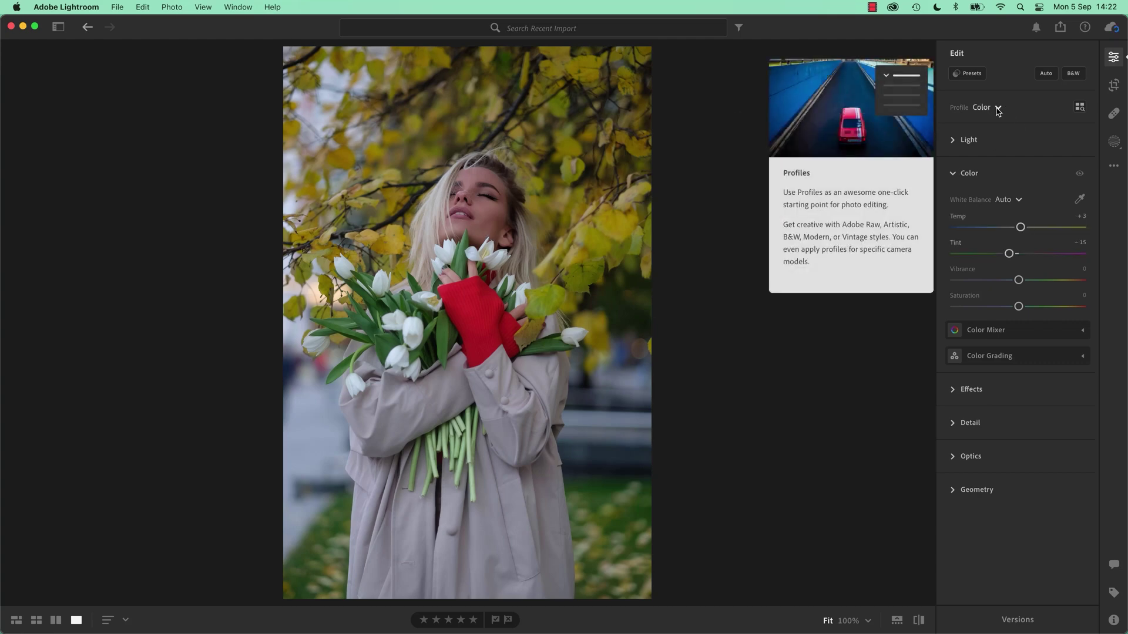
{"action": "left_click", "coordinate": [953, 142]}
{"action": "left_click", "coordinate": [953, 142]}
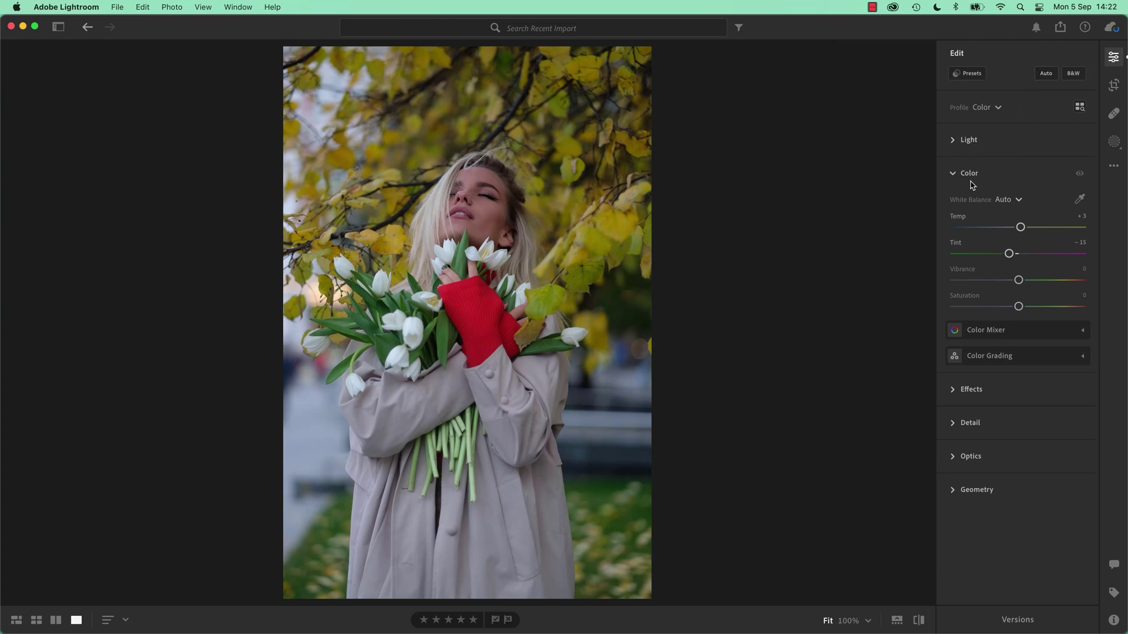
{"action": "left_click", "coordinate": [1045, 73]}
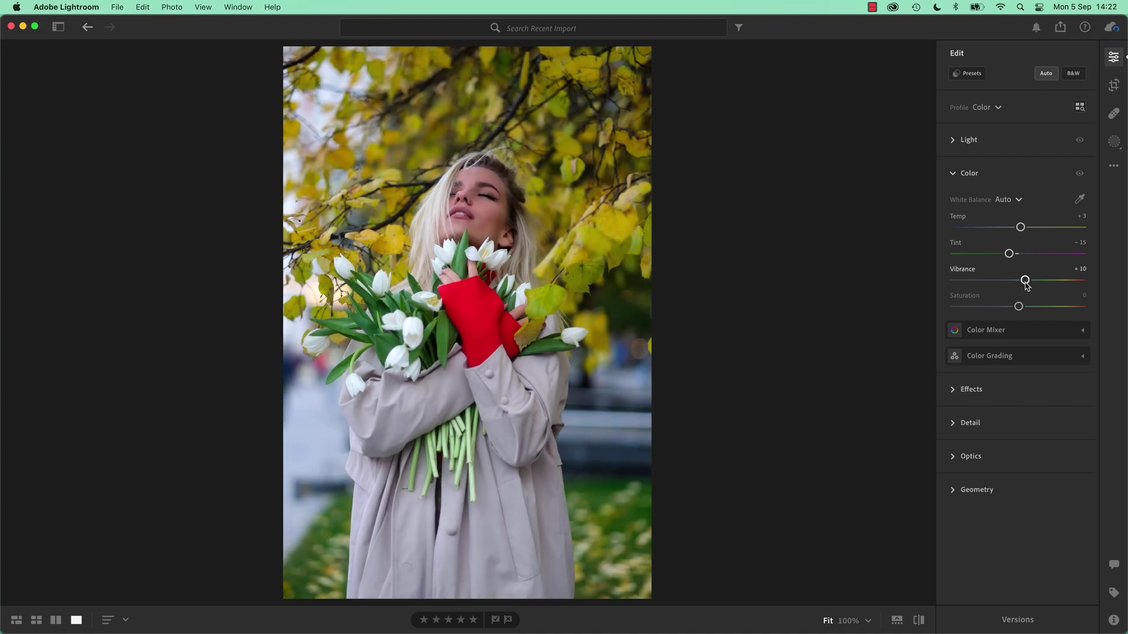
Step: Undo the auto tone, reapply it, then reset all of the portrait's edits
{"action": "left_click", "coordinate": [954, 141]}
{"action": "key", "text": "super+z"}
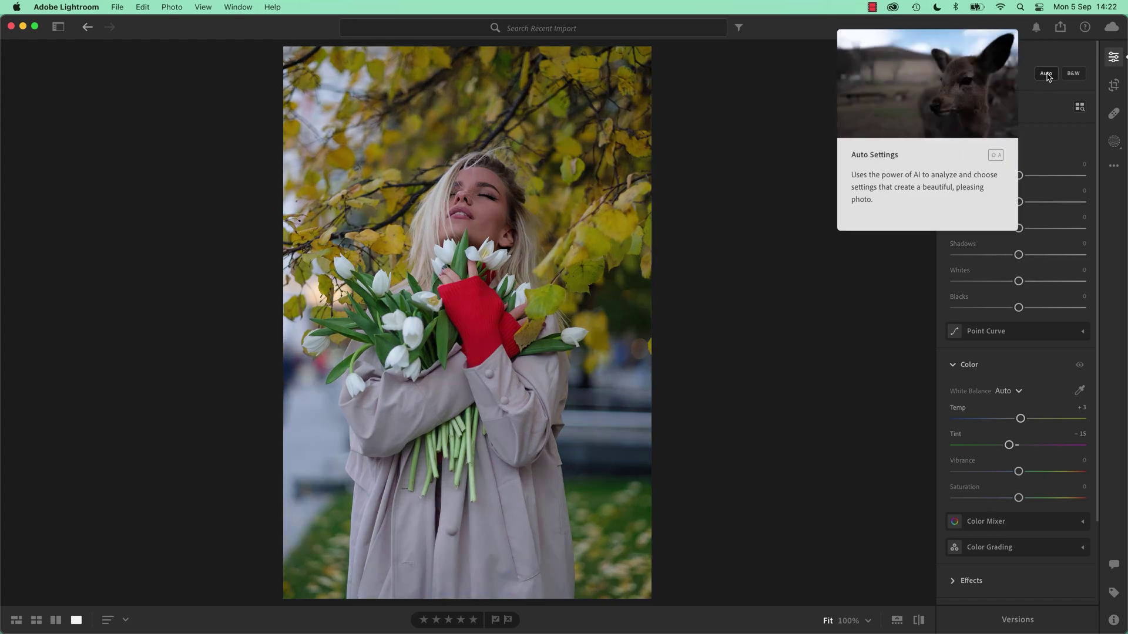
{"action": "left_click", "coordinate": [1046, 74]}
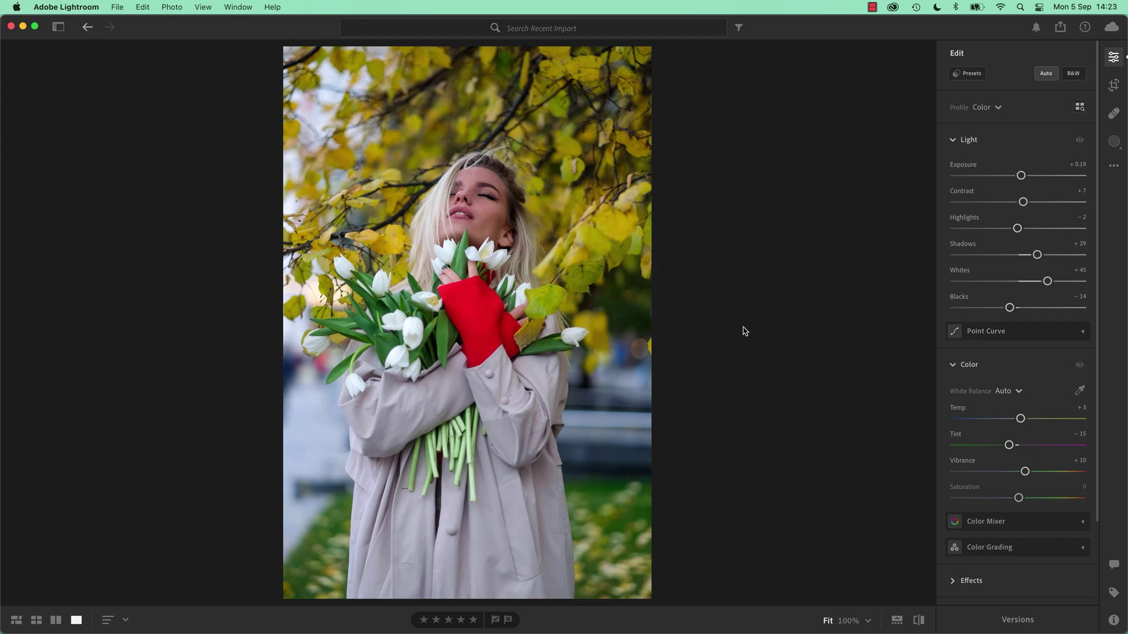
{"action": "key", "text": "shift+r"}
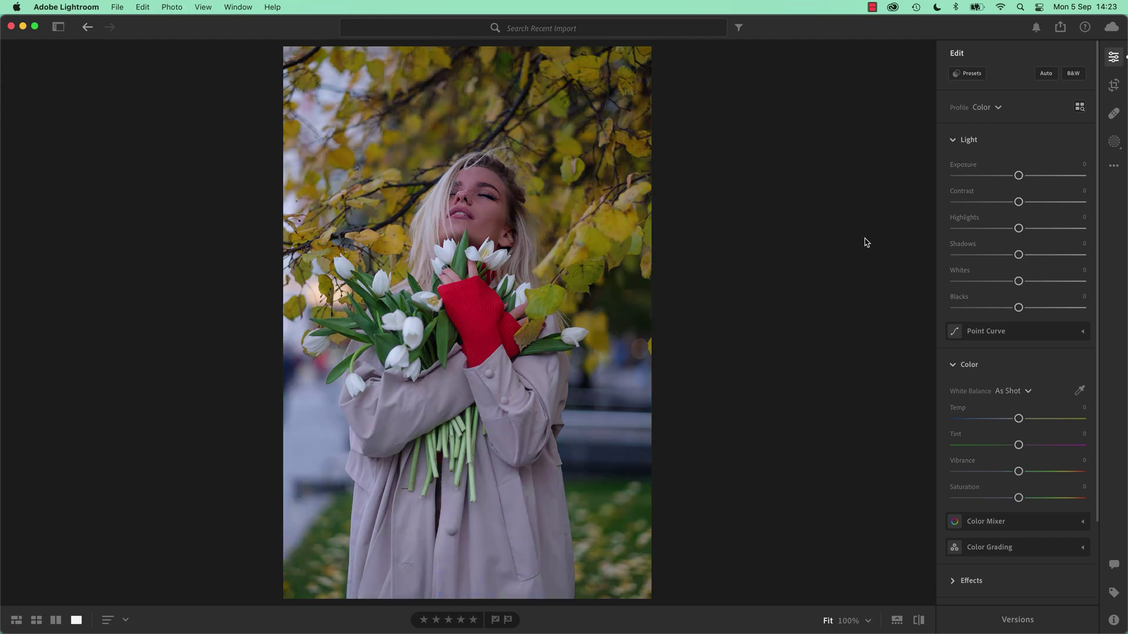
Step: Reapply auto tone, set white balance to Auto (Temp +3, Tint −15), and compare with the original
{"action": "left_click", "coordinate": [1045, 73]}
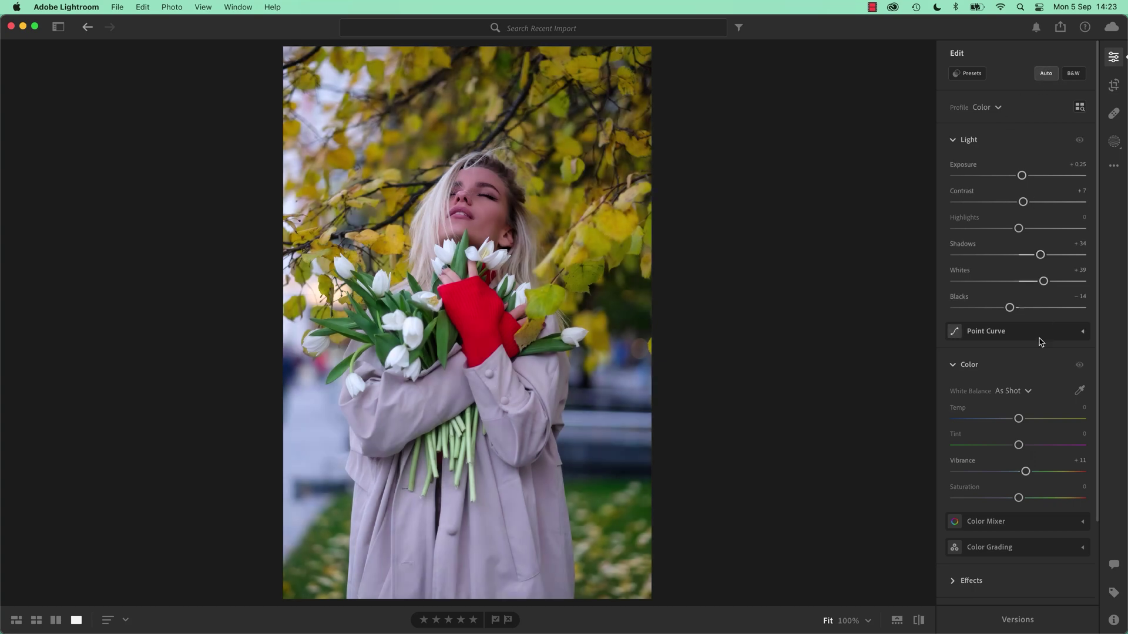
{"action": "left_click", "coordinate": [1015, 392]}
{"action": "left_click", "coordinate": [1018, 428]}
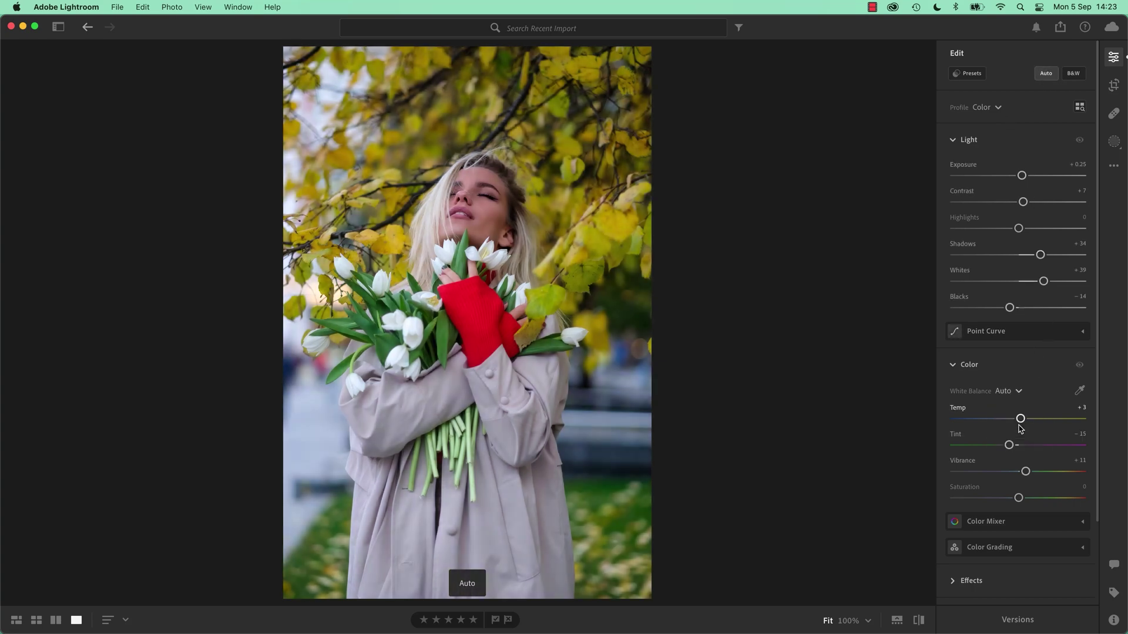
{"action": "key", "text": "backslash"}
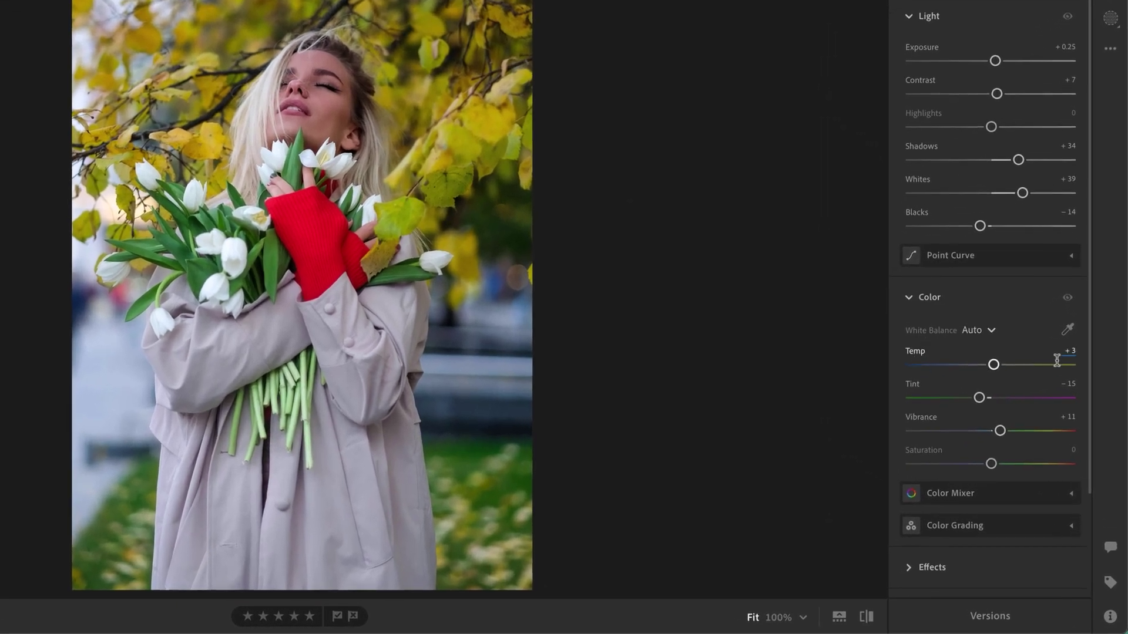
Step: View the portrait's JPEG white balance options and close them unchanged
{"action": "left_click", "coordinate": [993, 332]}
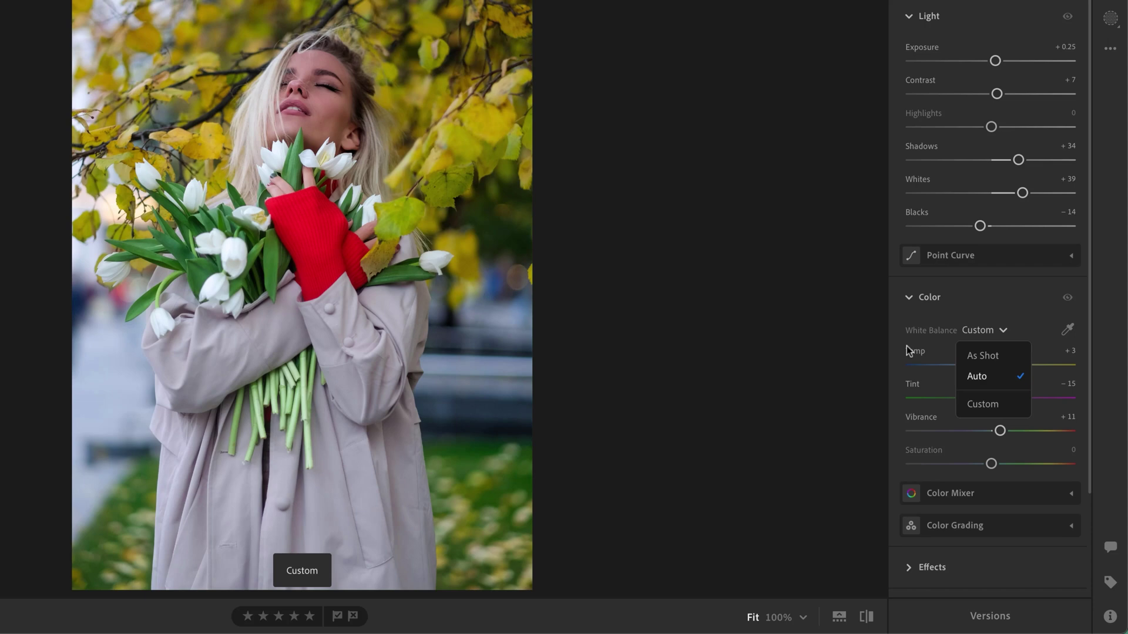
{"action": "left_click", "coordinate": [754, 337]}
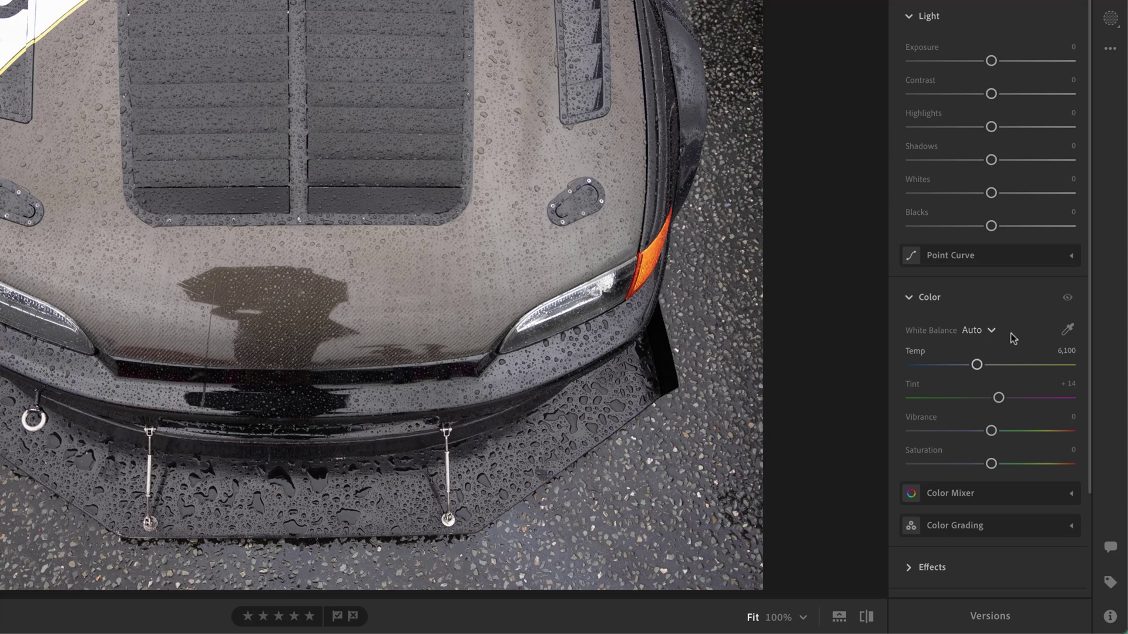
Step: Keep the car on Auto, then list its RAW presets: Daylight, Tungsten, Fluorescent
{"action": "left_click", "coordinate": [992, 333]}
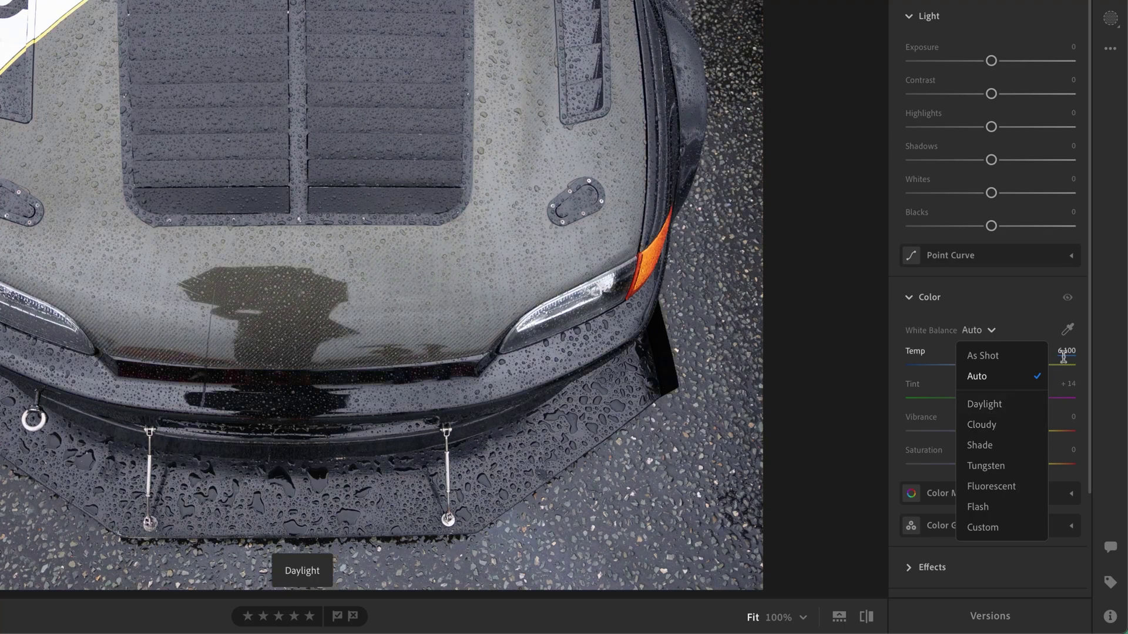
{"action": "left_click", "coordinate": [978, 376]}
{"action": "left_click", "coordinate": [992, 332]}
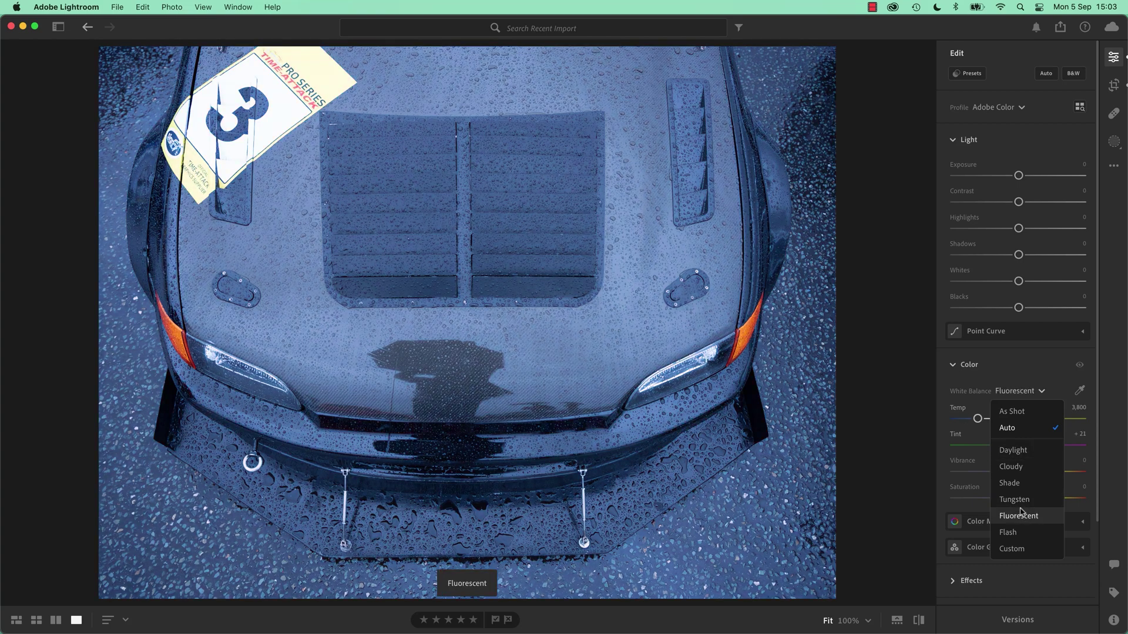
Step: Compare the Tungsten white balance preview against the current Auto setting, keeping Auto
{"action": "key", "text": "alt"}
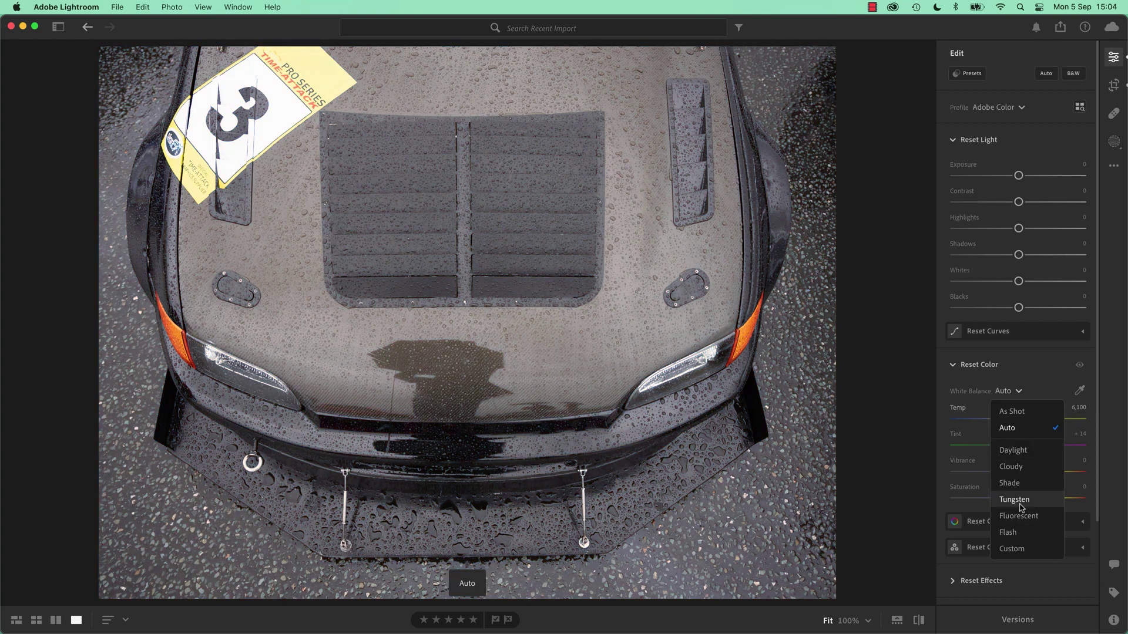
{"action": "key", "text": "alt"}
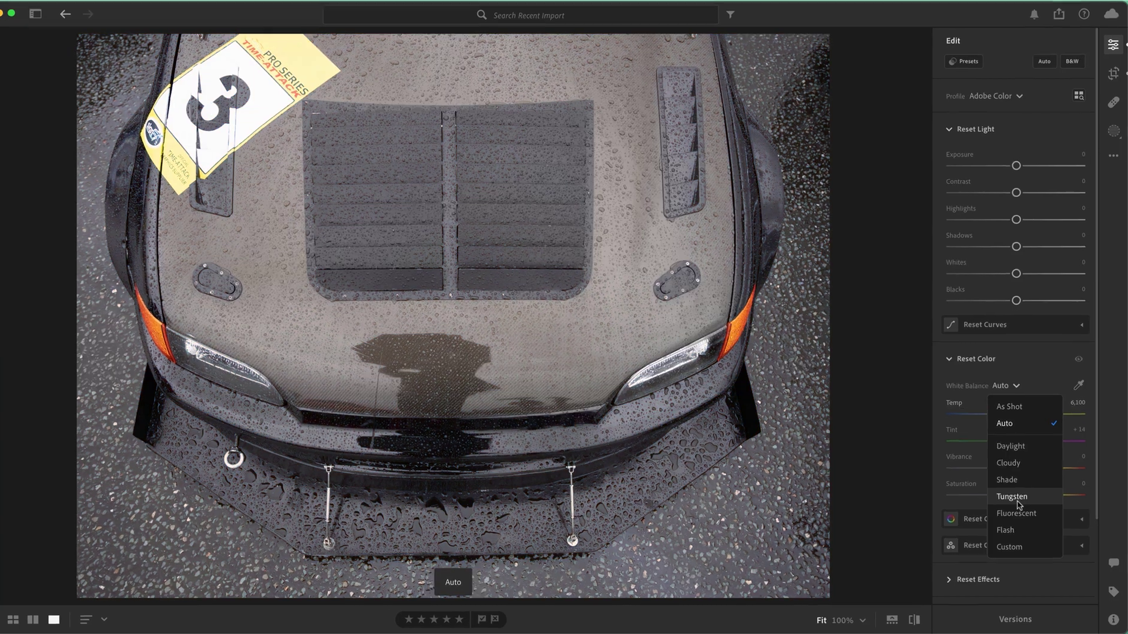
{"action": "key", "text": "alt"}
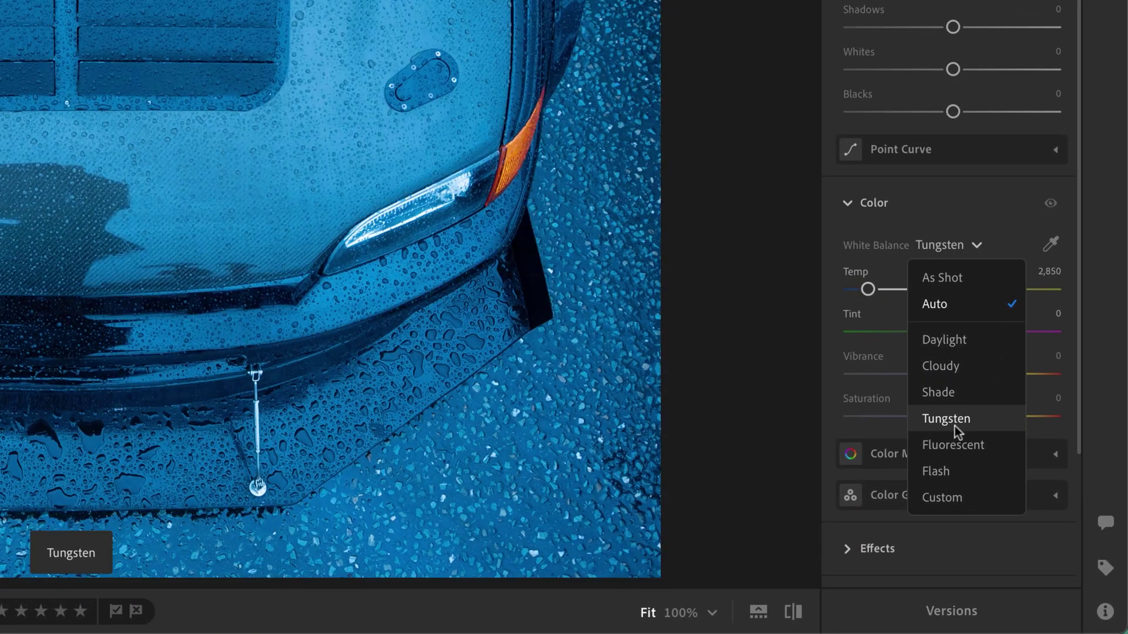
{"action": "key", "text": "alt"}
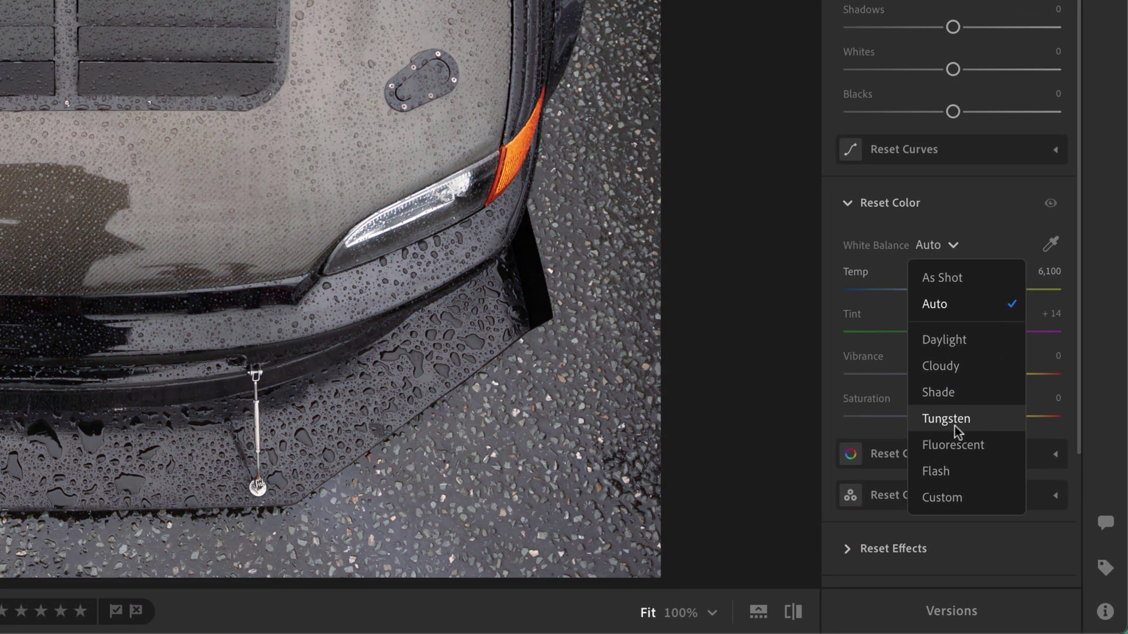
{"action": "key", "text": "alt"}
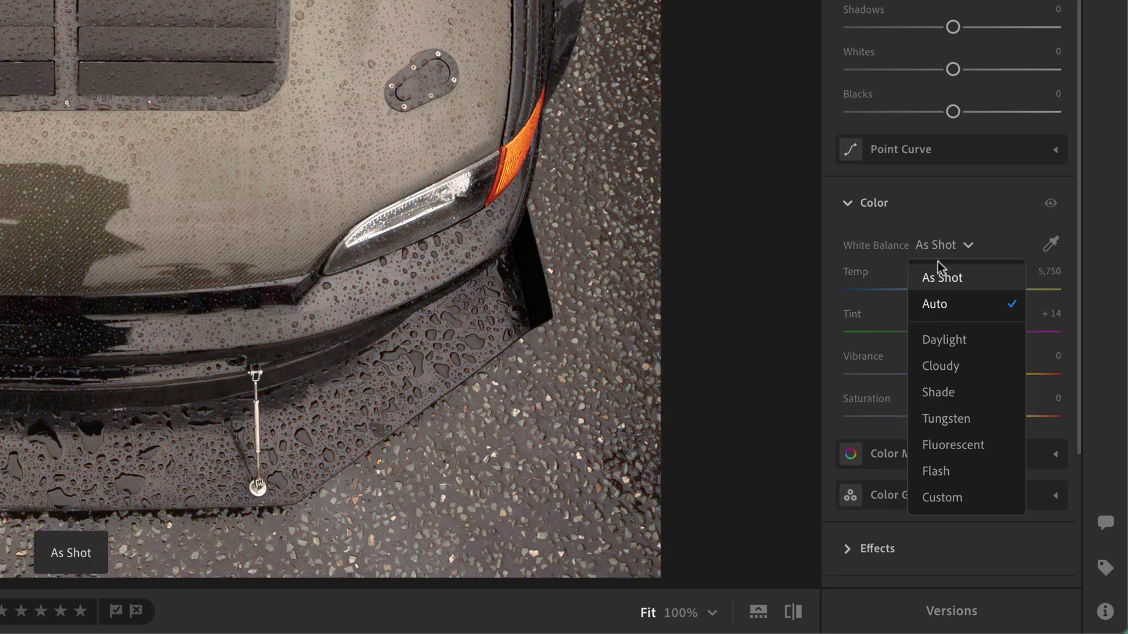
{"action": "left_click", "coordinate": [952, 246]}
Step: Apply As Shot white balance (Temp 5,750, Tint +14) and compare it against the Tungsten preview
{"action": "left_click", "coordinate": [958, 245]}
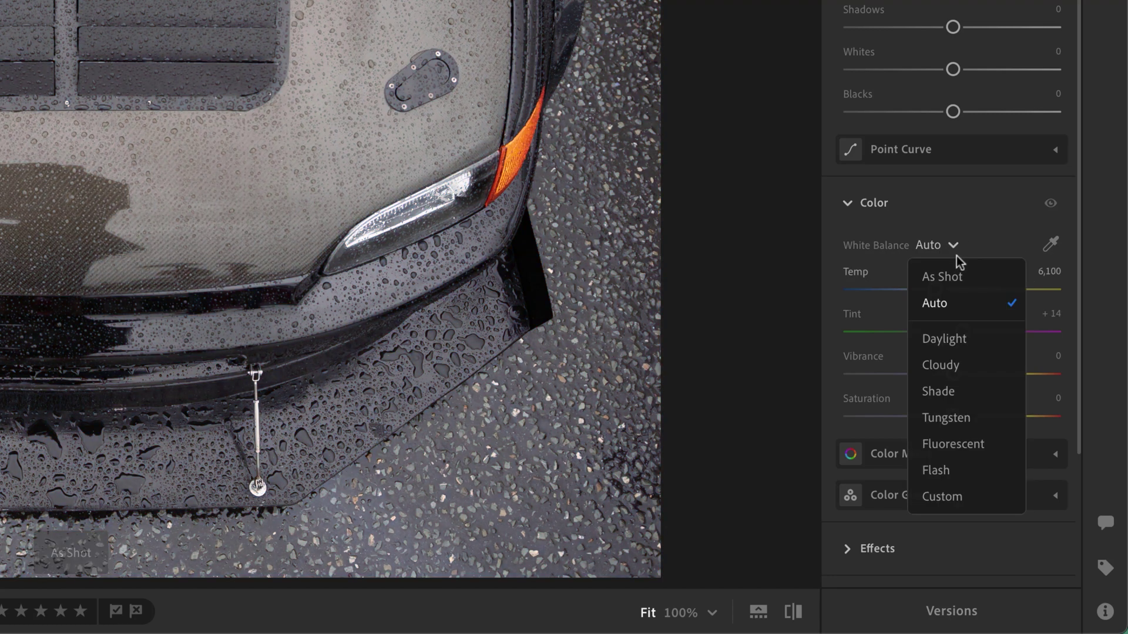
{"action": "left_click", "coordinate": [947, 275]}
{"action": "left_click", "coordinate": [971, 242]}
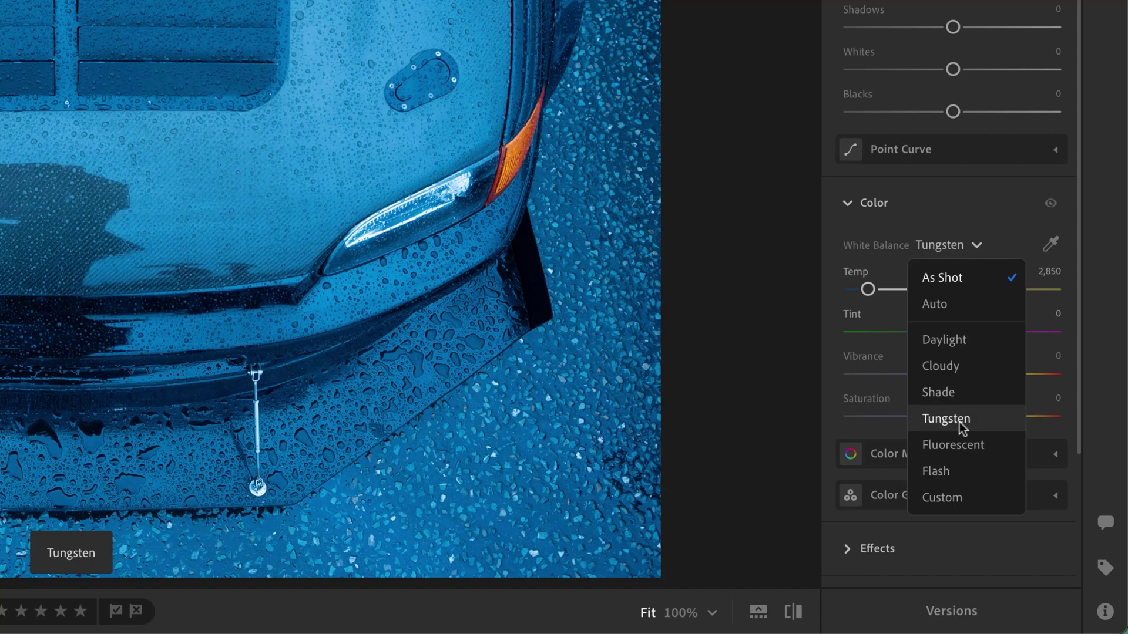
{"action": "key", "text": "alt"}
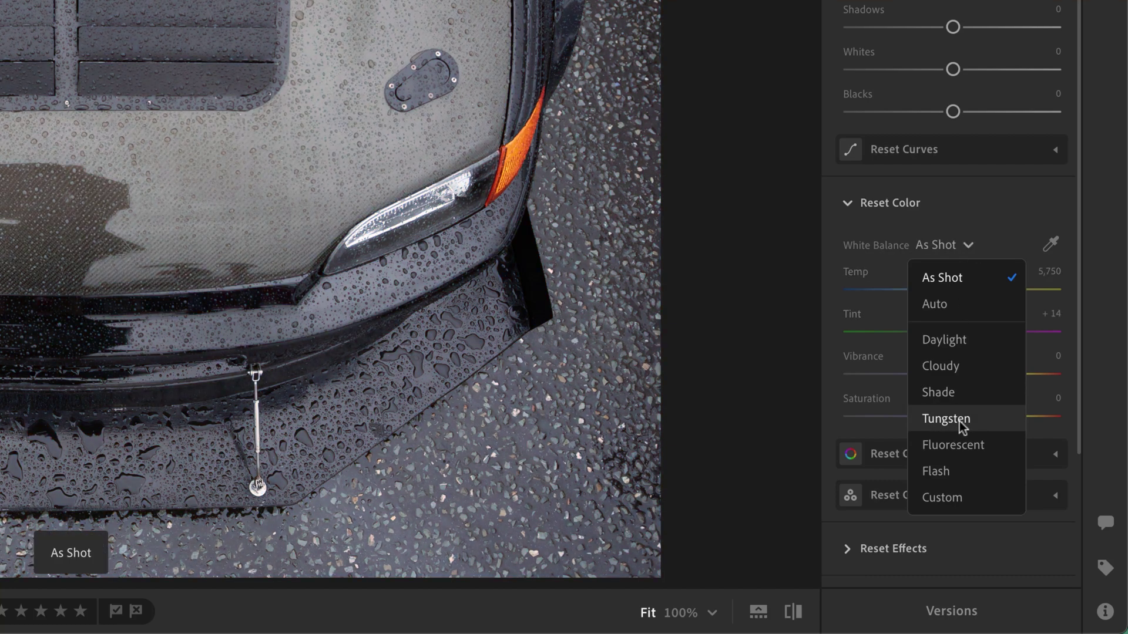
{"action": "key", "text": "alt"}
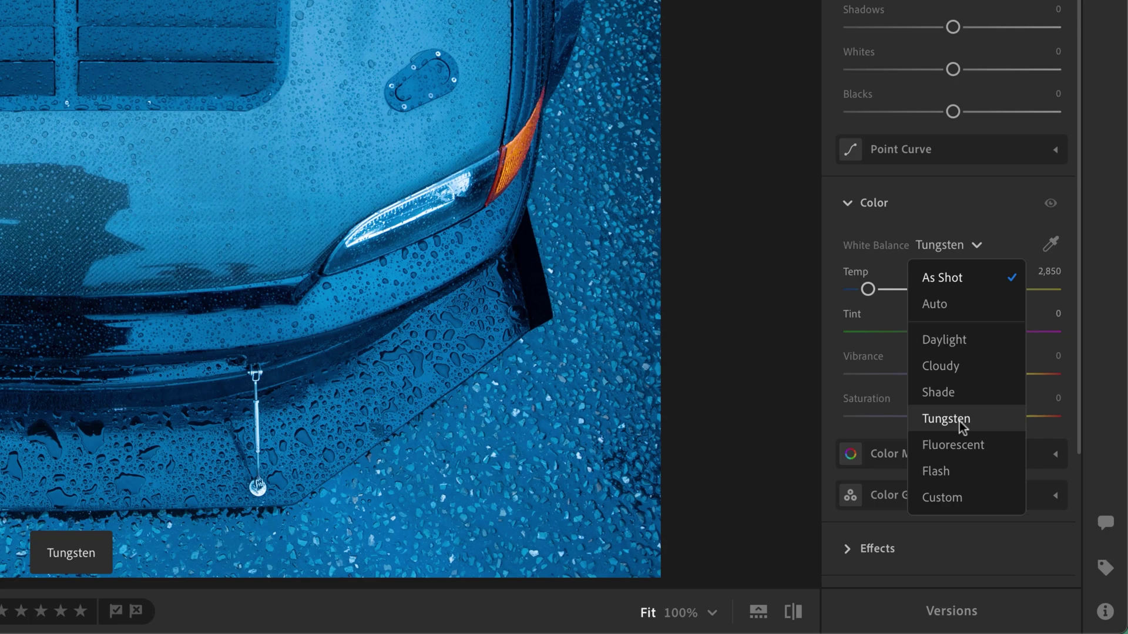
{"action": "key", "text": "alt"}
{"action": "key", "text": "alt"}
{"action": "key", "text": "alt"}
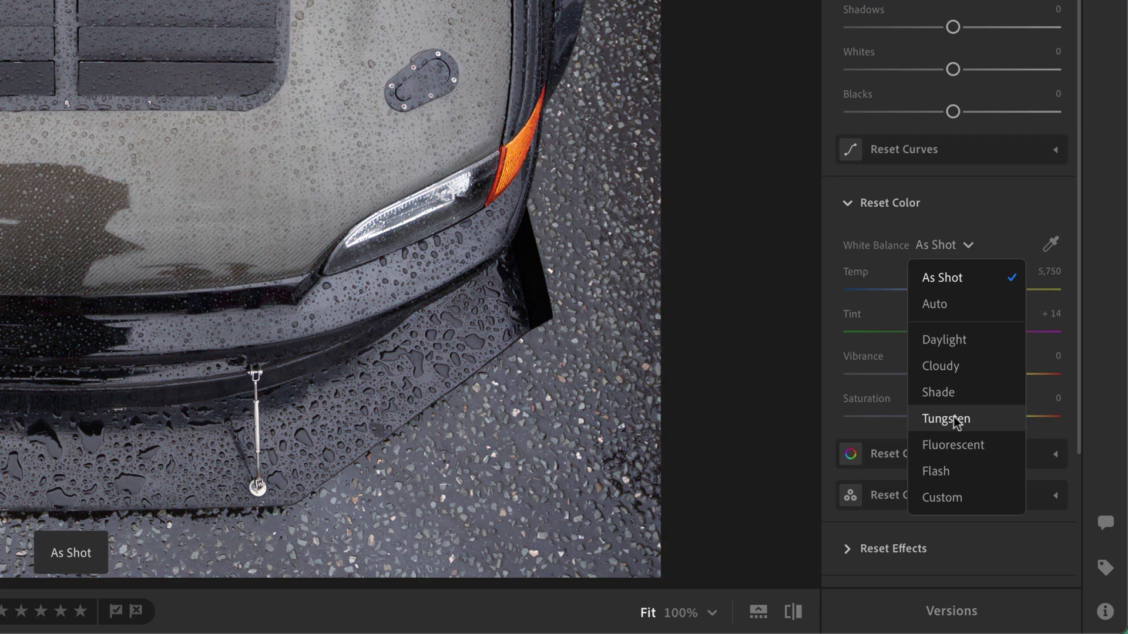
{"action": "key", "text": "alt"}
{"action": "key", "text": "alt"}
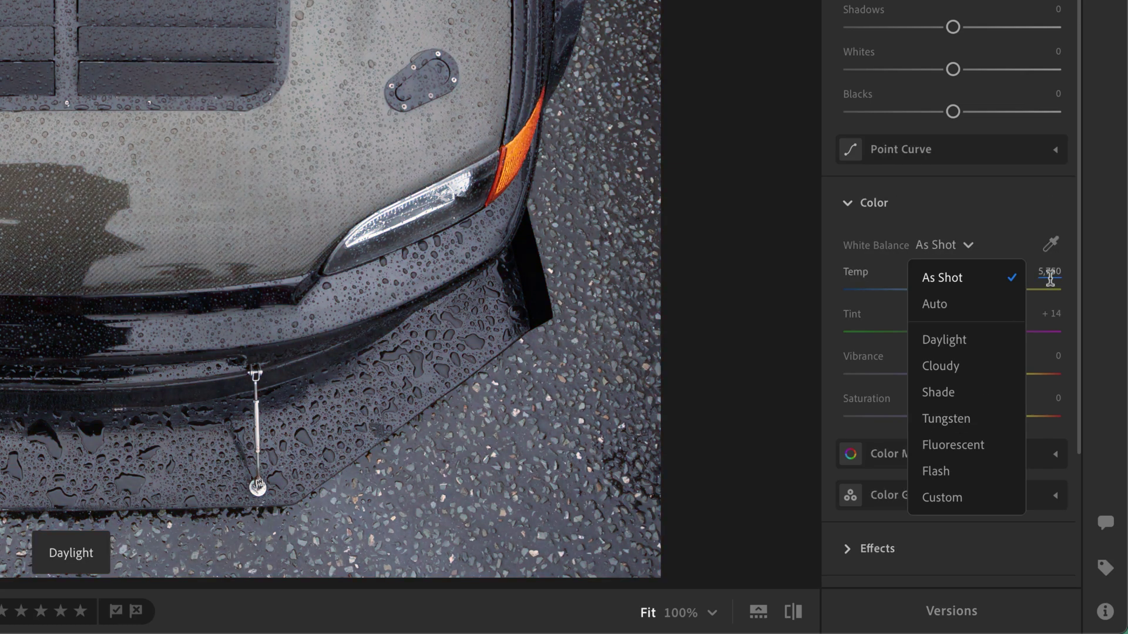
Step: Try the Daylight preset, switch to Auto, then set Temp to 5,932 and Tint to +18
{"action": "left_click", "coordinate": [1052, 332]}
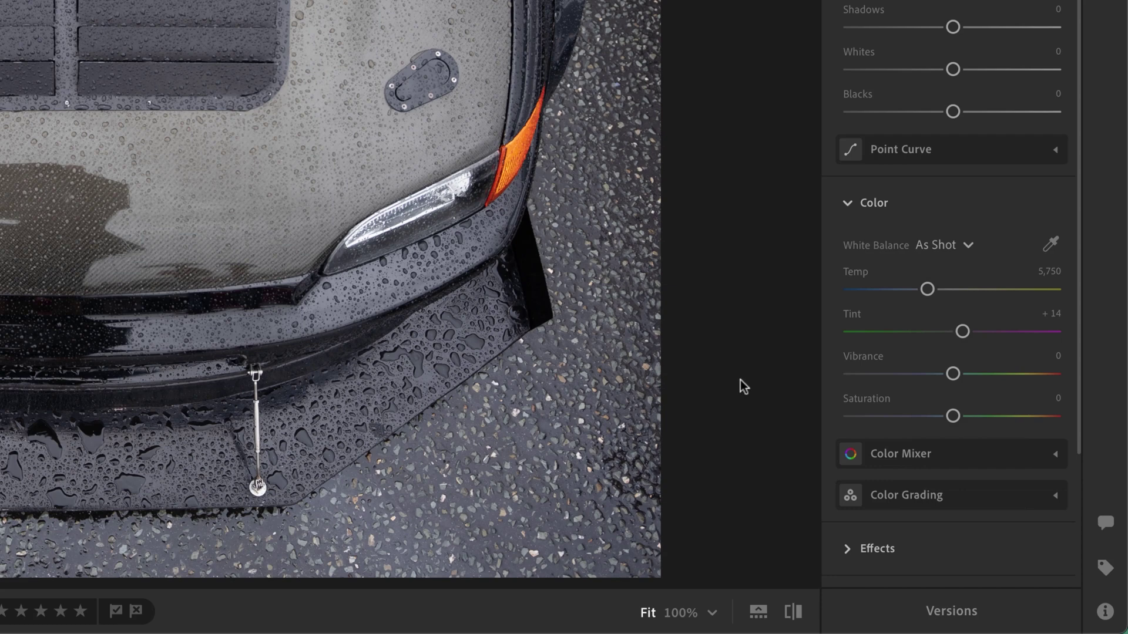
{"action": "left_click", "coordinate": [967, 246]}
{"action": "left_click", "coordinate": [953, 343]}
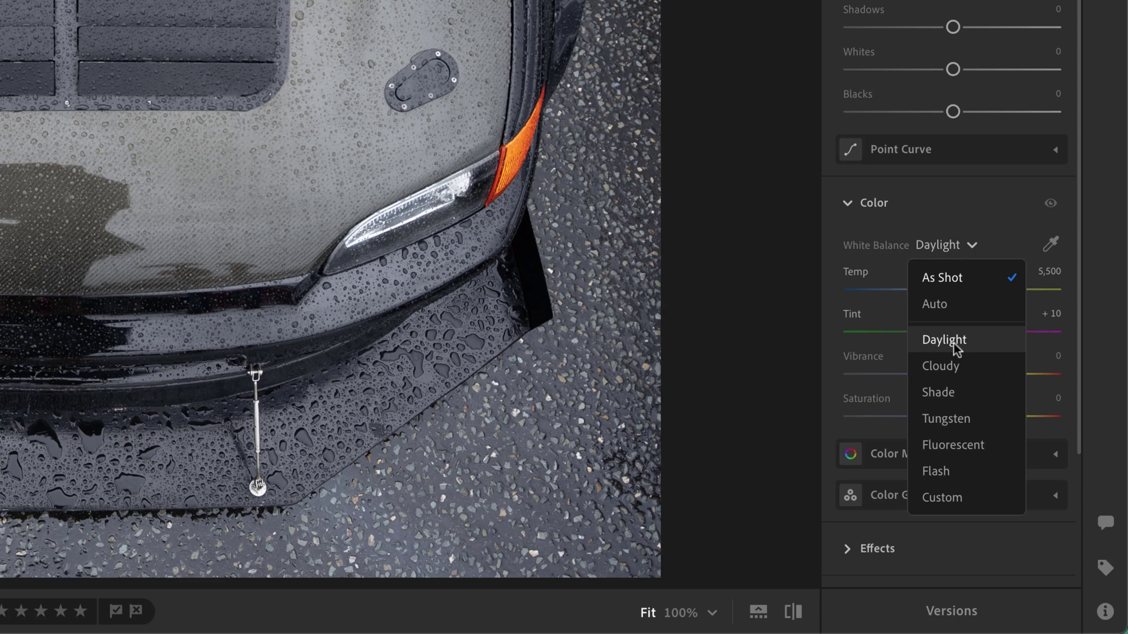
{"action": "left_click", "coordinate": [952, 305]}
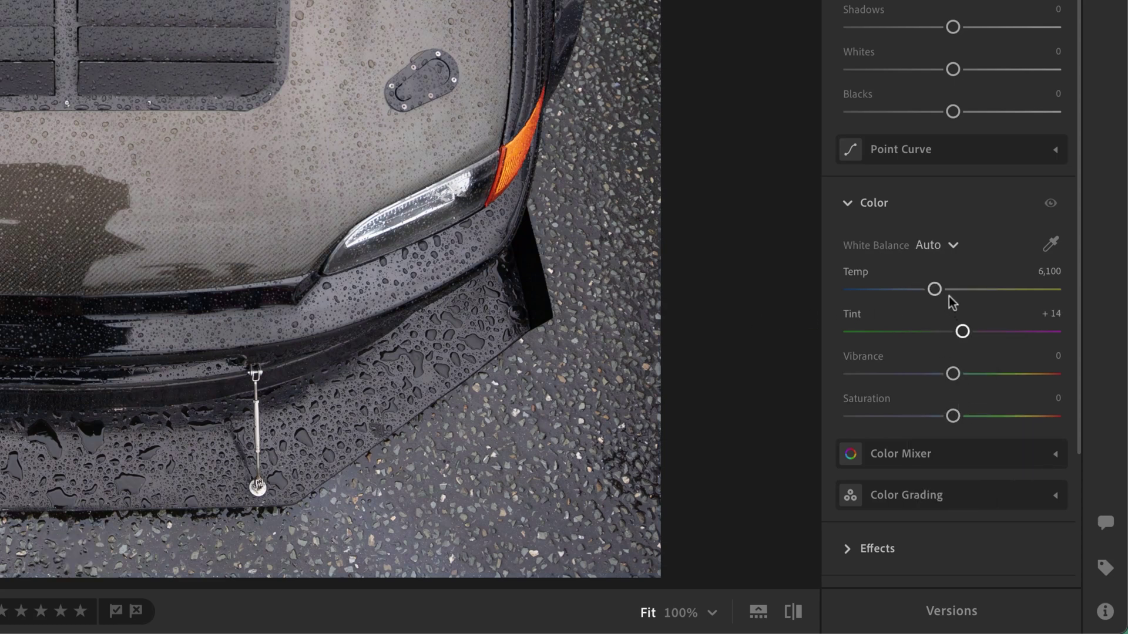
{"action": "left_click_drag", "start_coordinate": [934, 290], "coordinate": [931, 290]}
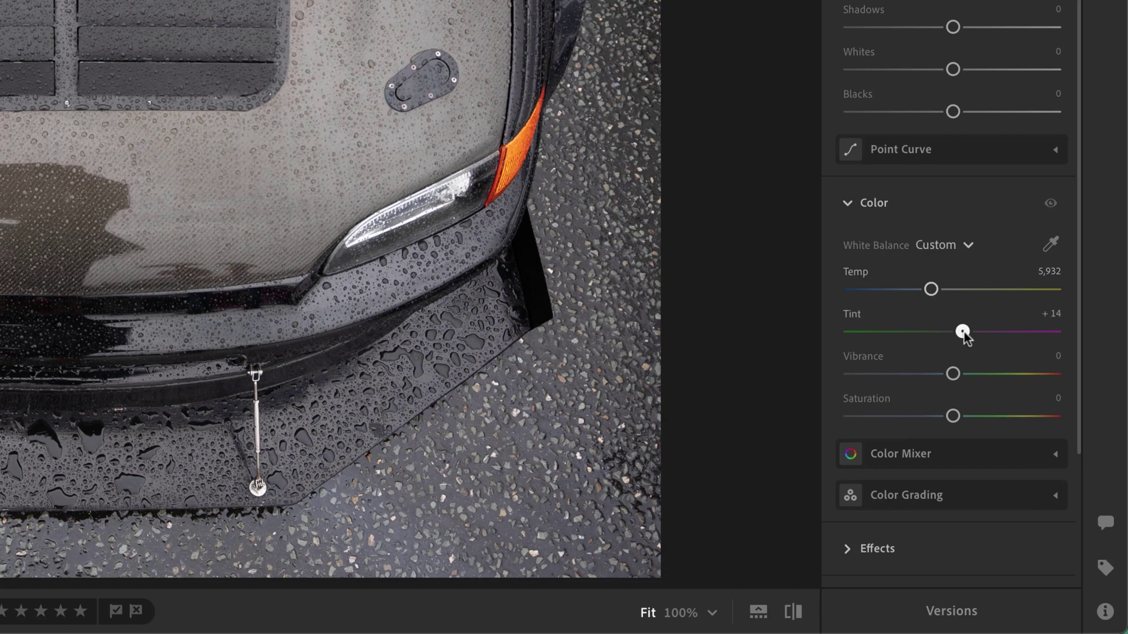
{"action": "left_click_drag", "start_coordinate": [963, 332], "coordinate": [966, 332]}
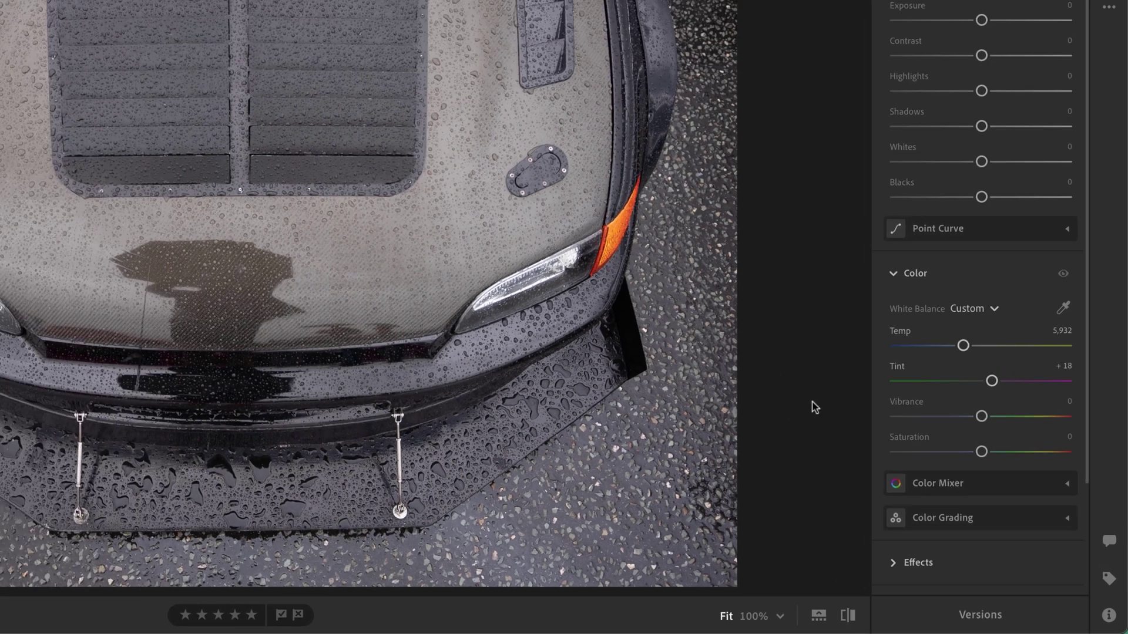